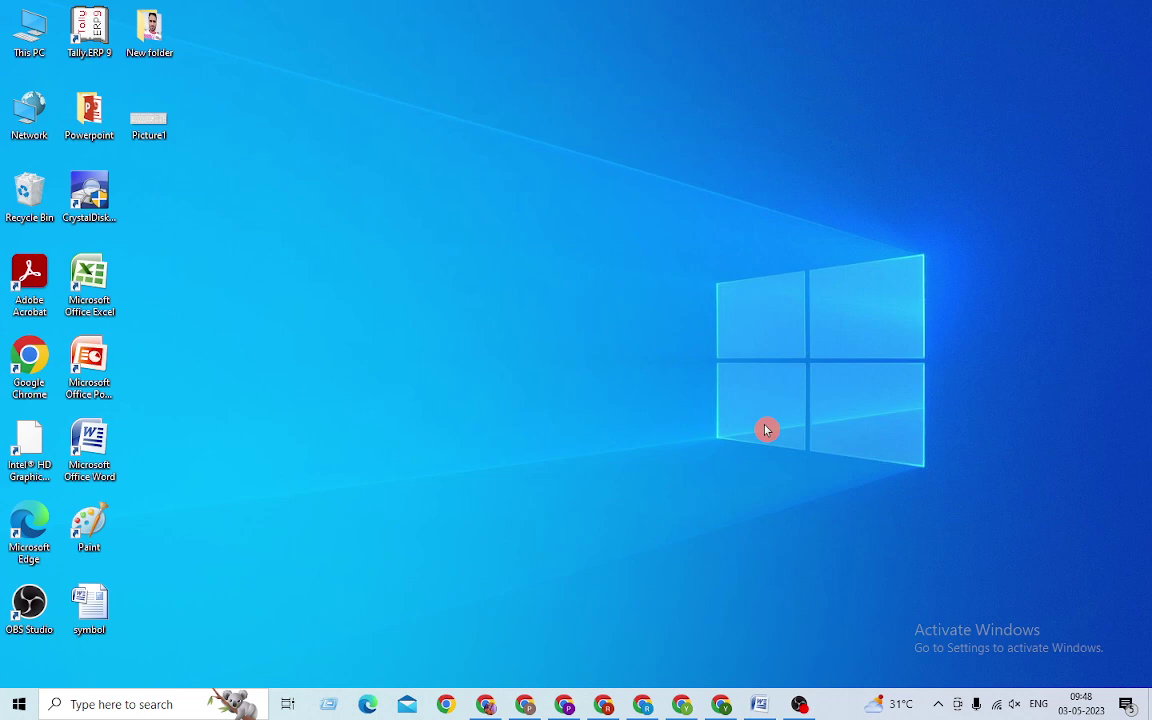
Bring the Introduction of Computer document back into view and display the References tools
click(759, 704)
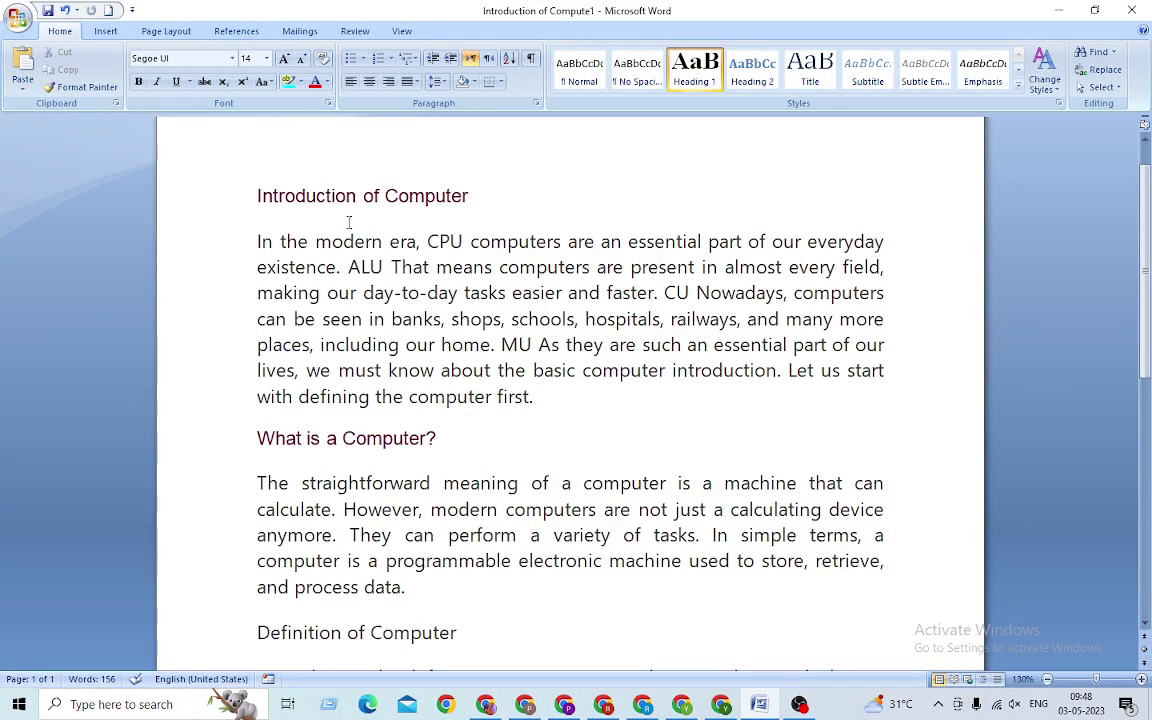
click(243, 34)
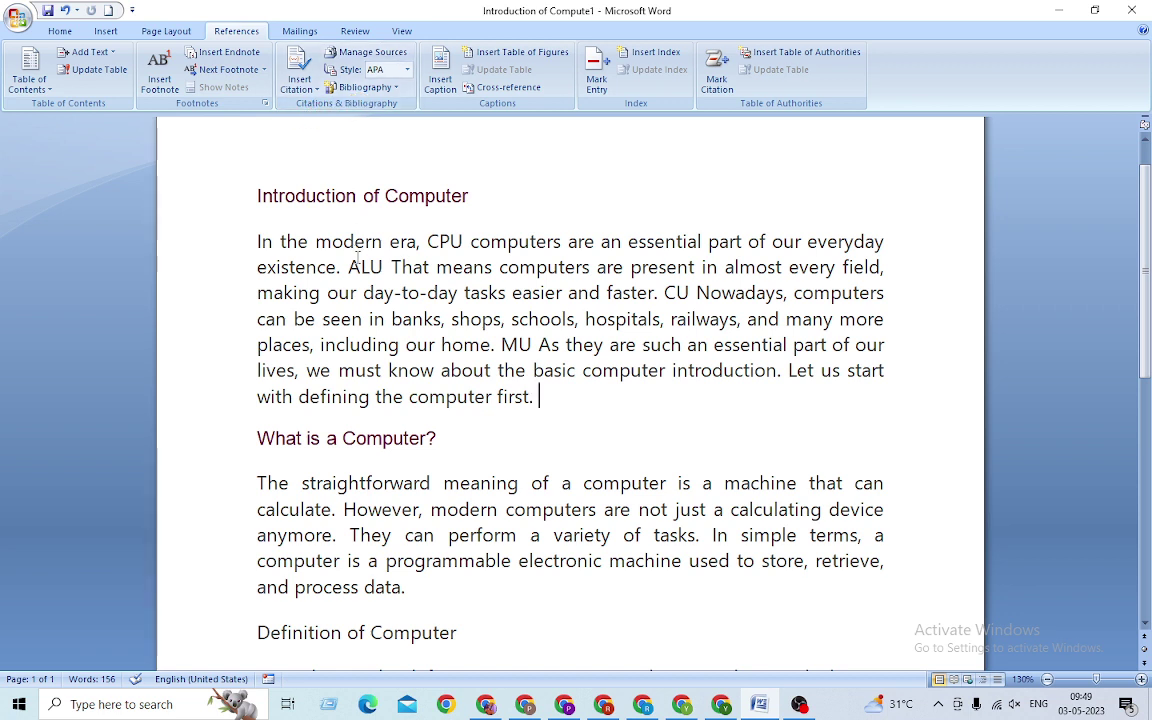
mouse_move(368, 124)
scroll(434, 578, down, 3)
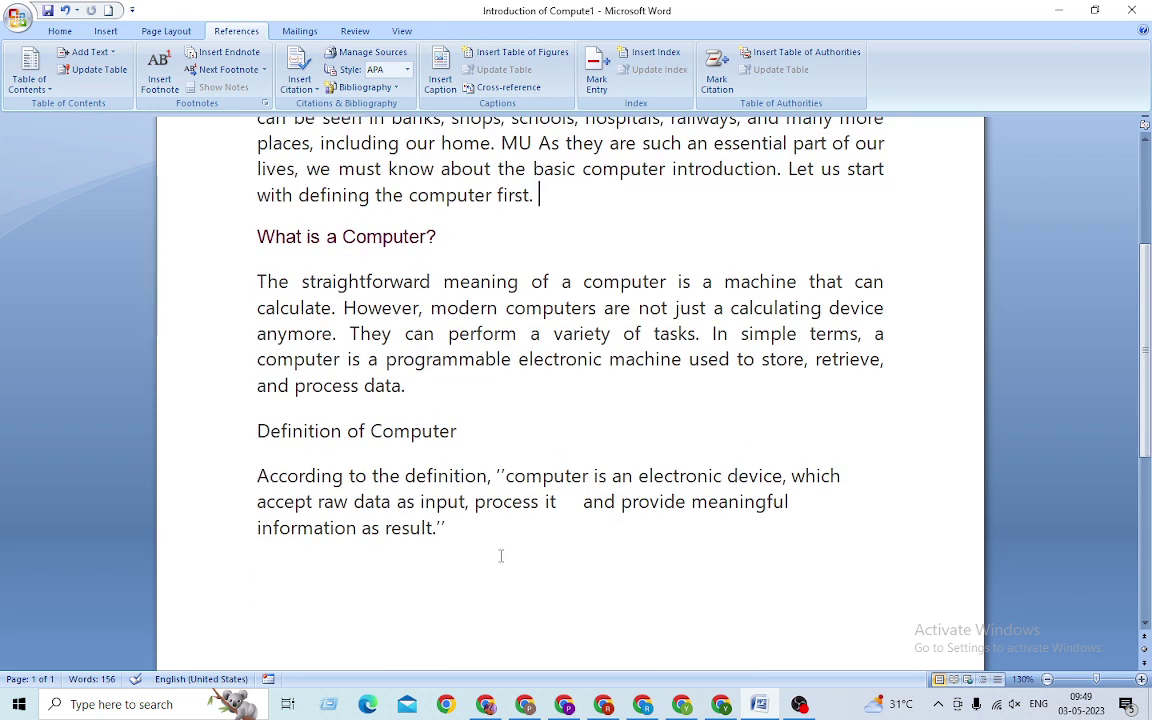
click(515, 524)
scroll(420, 380, up, 2)
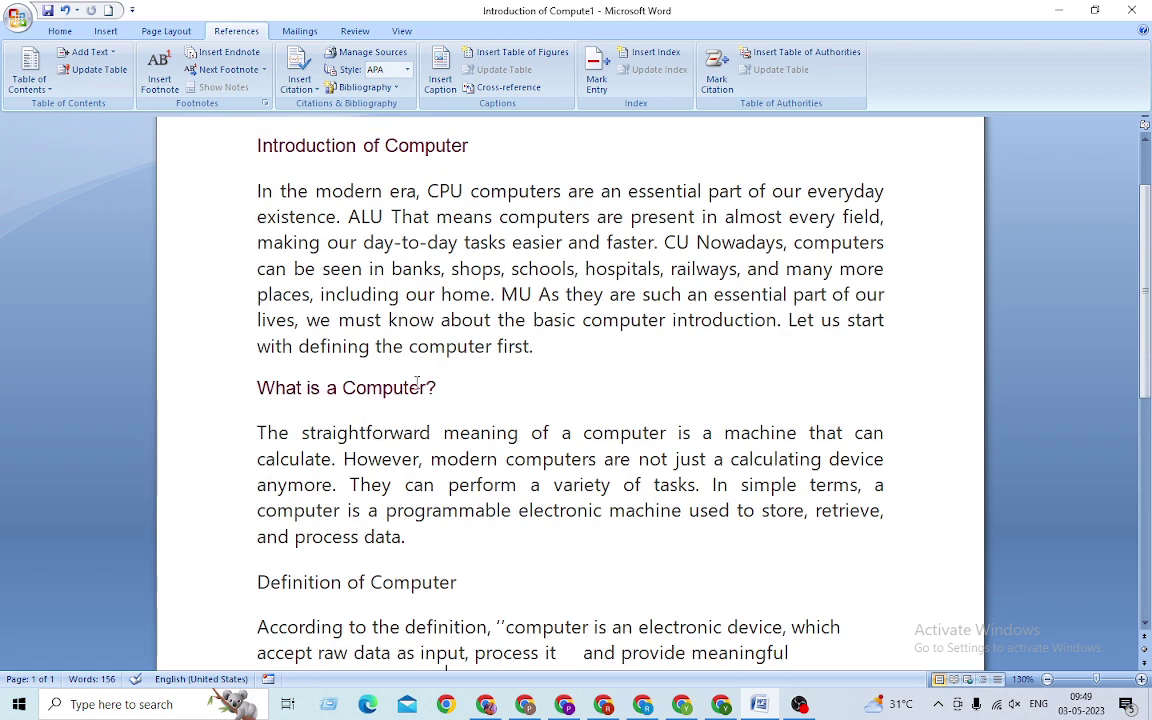
scroll(432, 366, up, 1)
click(546, 399)
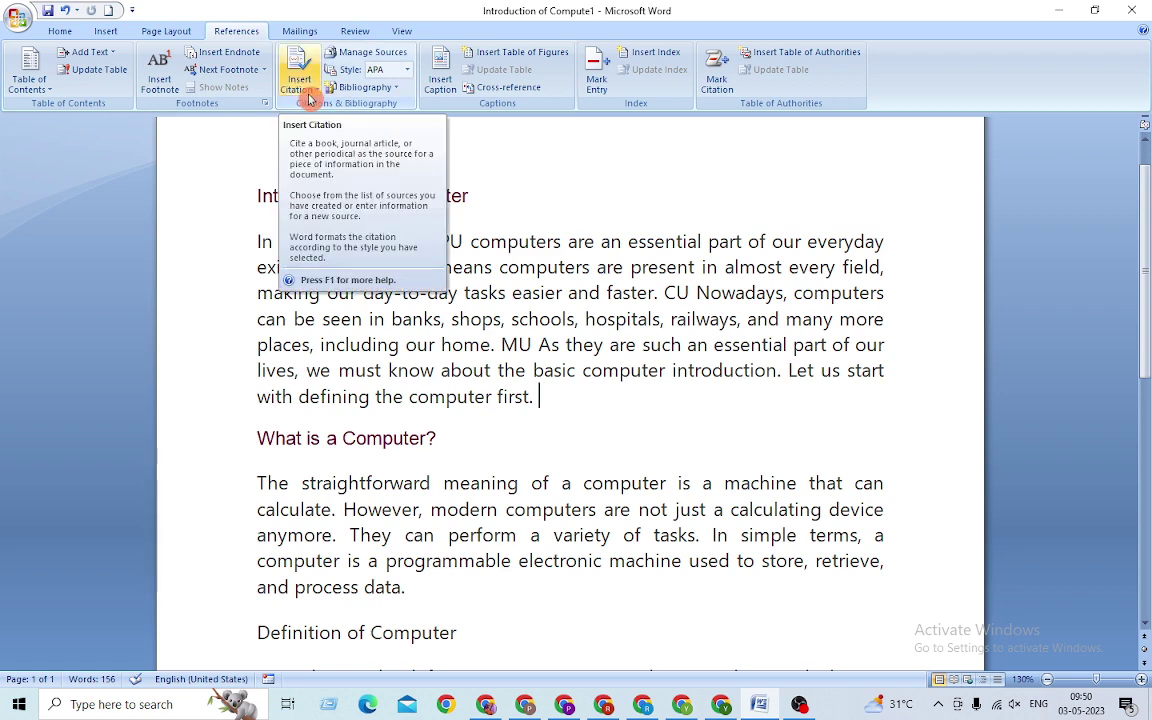
Start a new citation source with Insert Citation > Add New Source
click(303, 94)
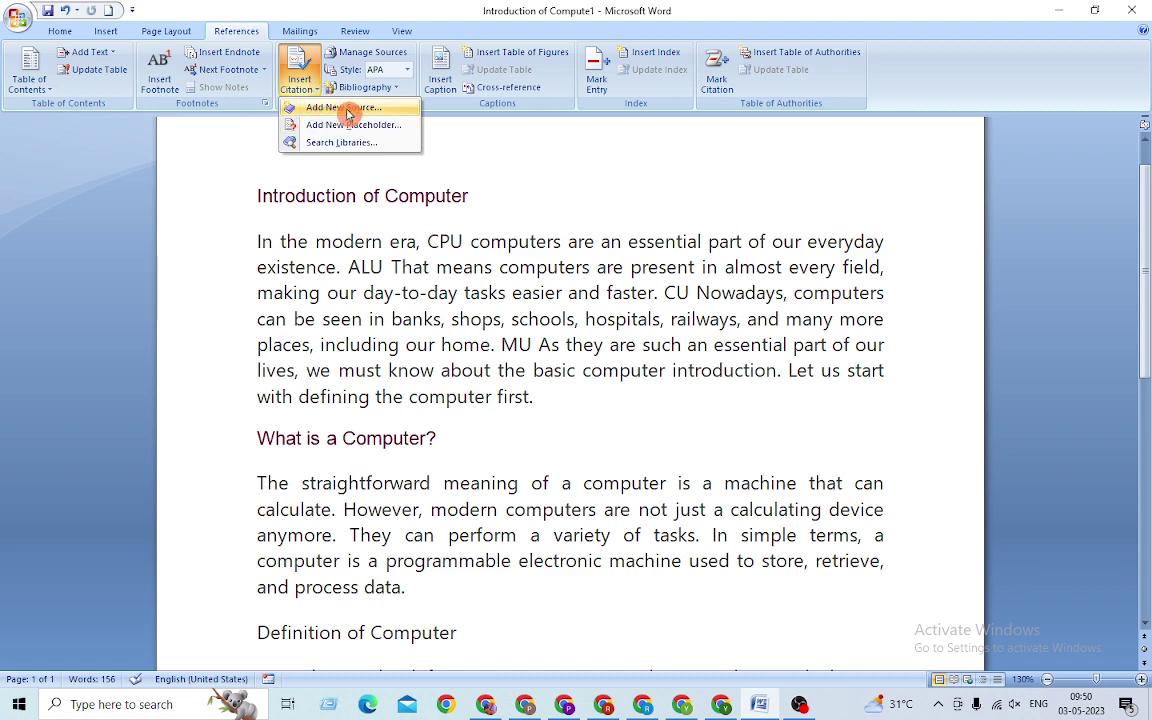
click(348, 110)
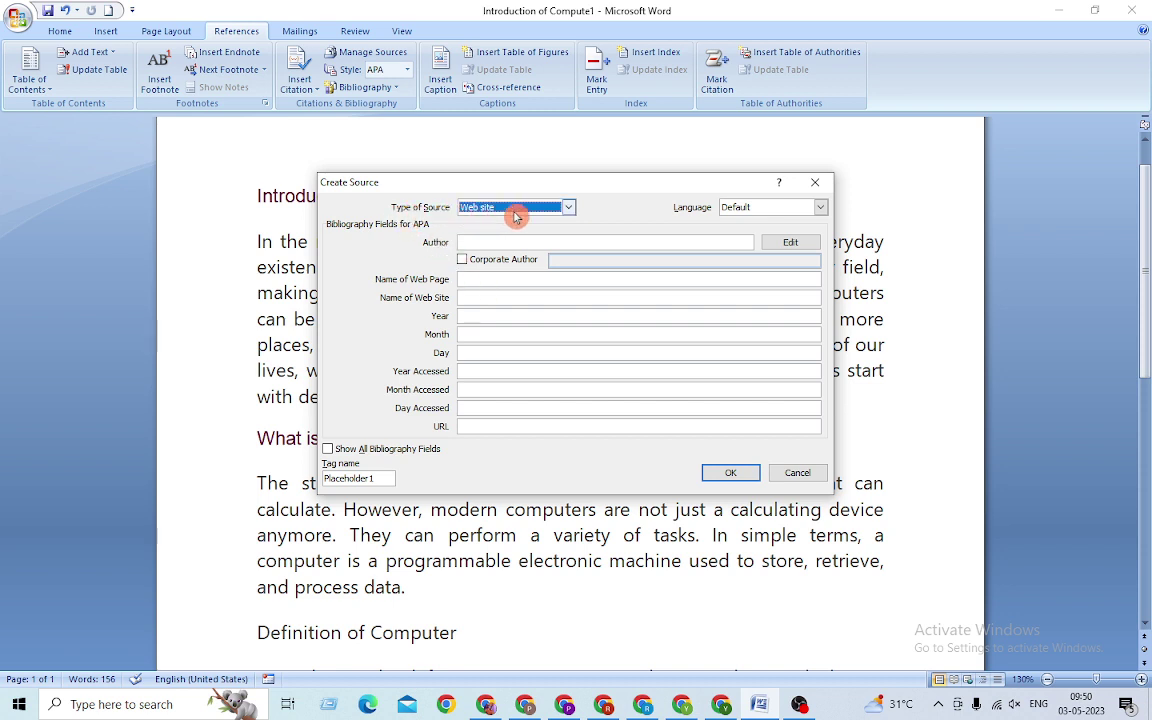
Browse the Type of Source list and set it to Sound Recording
click(568, 208)
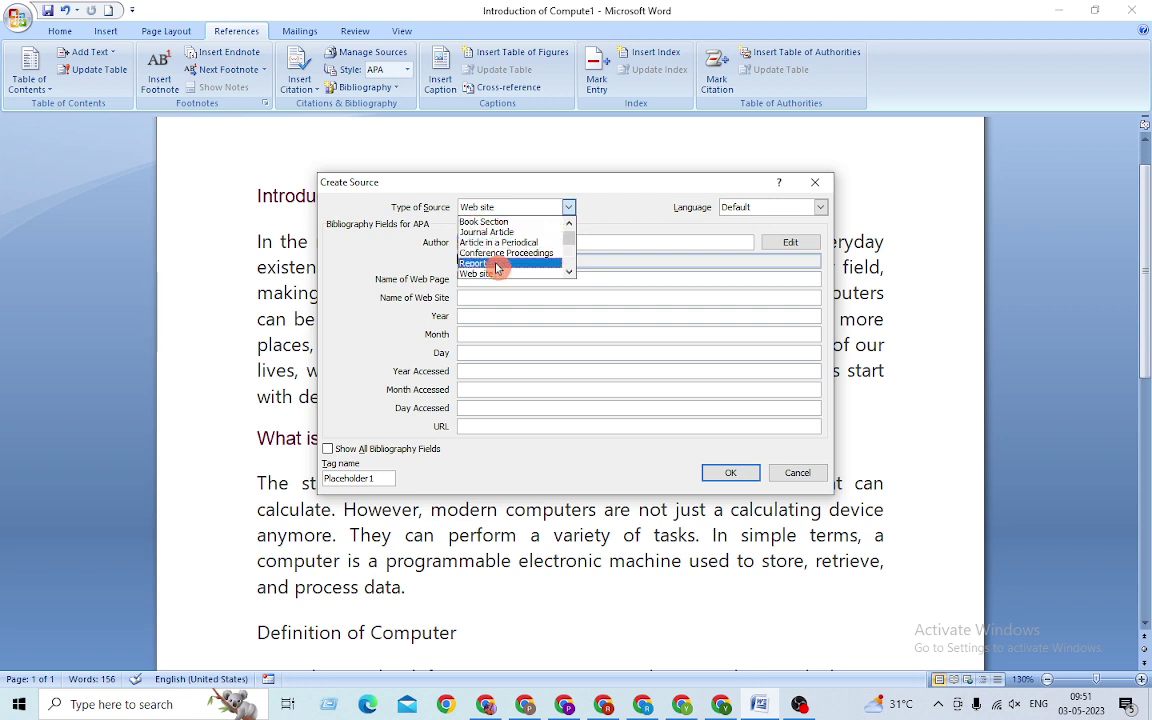
scroll(491, 270, down, 1)
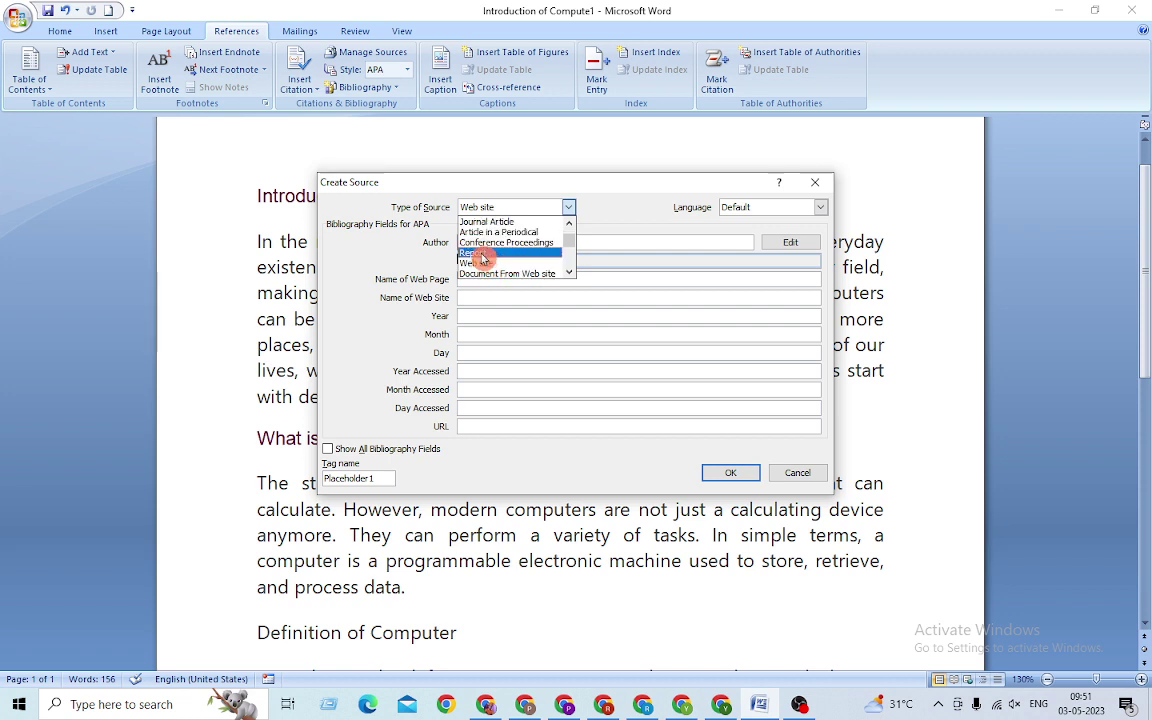
scroll(478, 255, up, 1)
scroll(486, 231, down, 2)
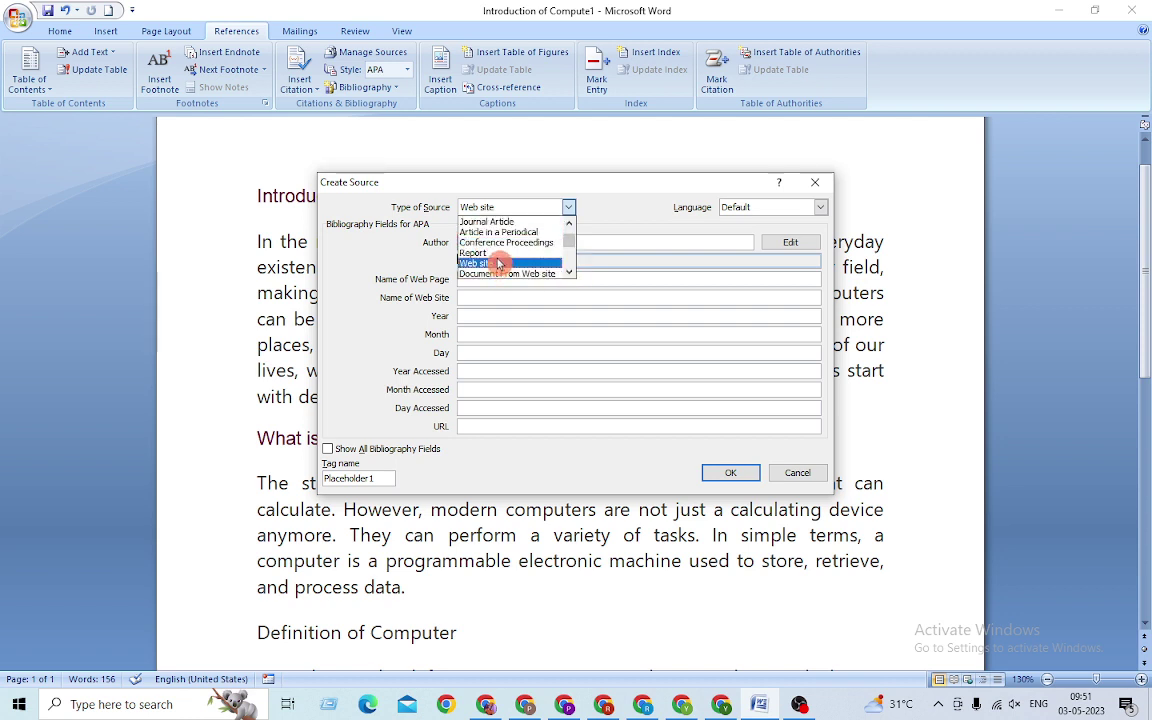
scroll(492, 253, down, 1)
scroll(493, 256, down, 1)
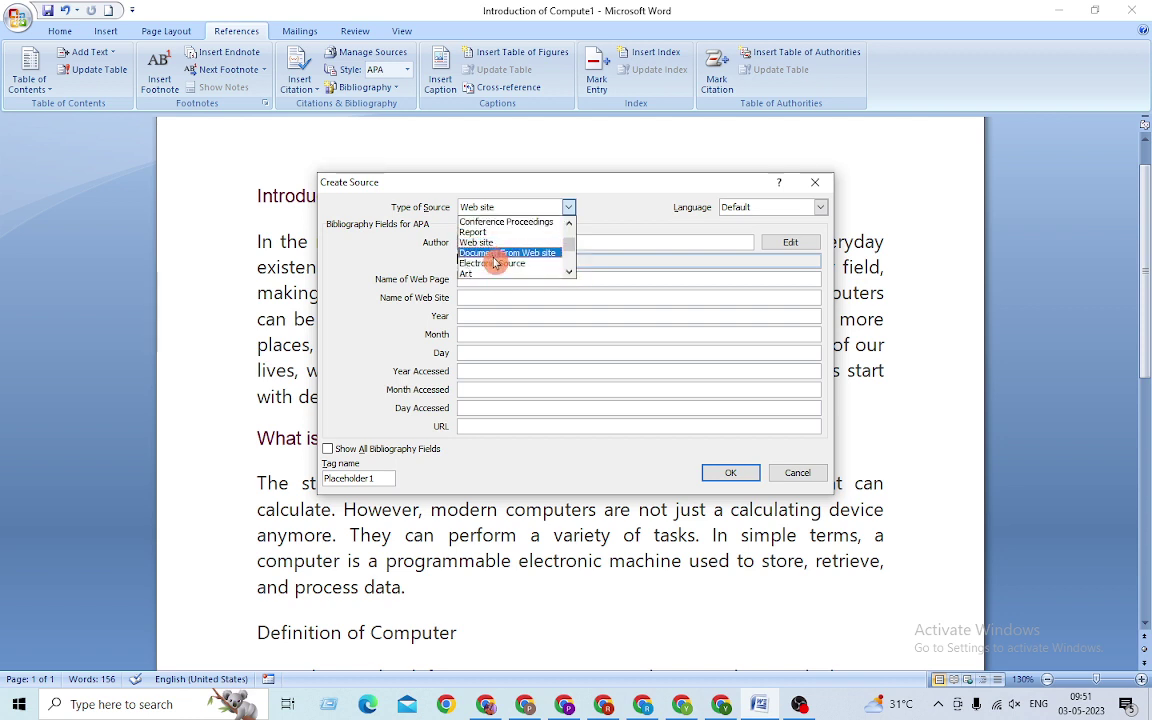
scroll(503, 268, down, 2)
scroll(503, 268, down, 1)
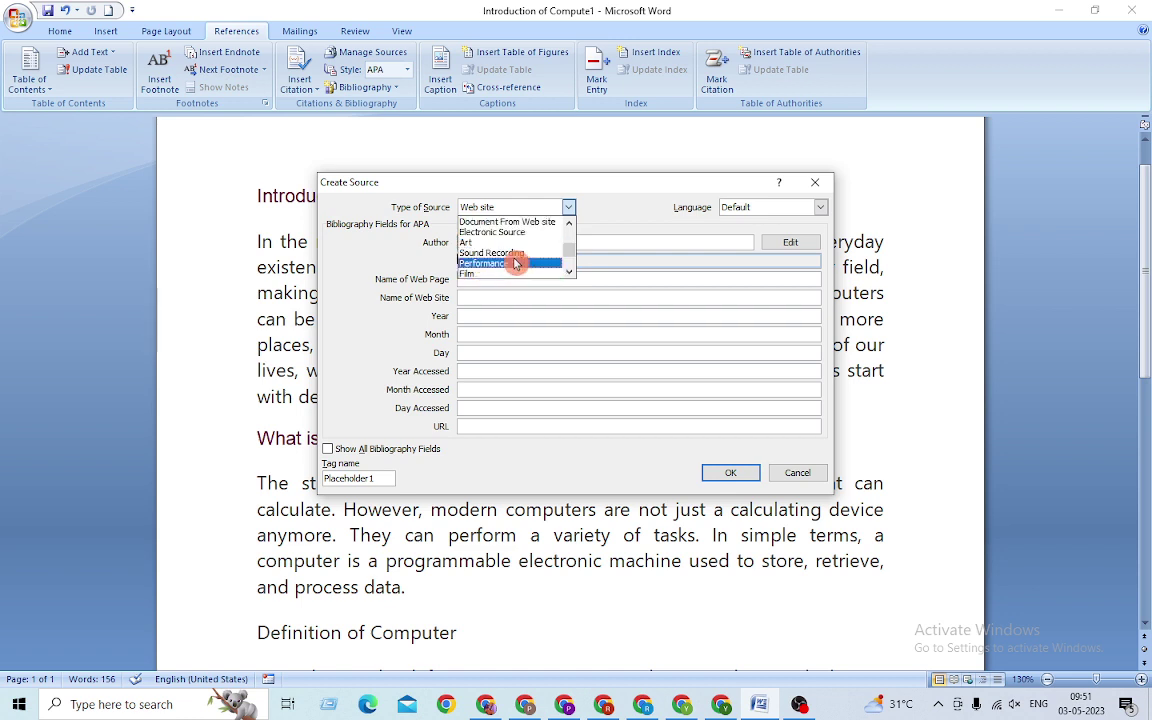
click(478, 255)
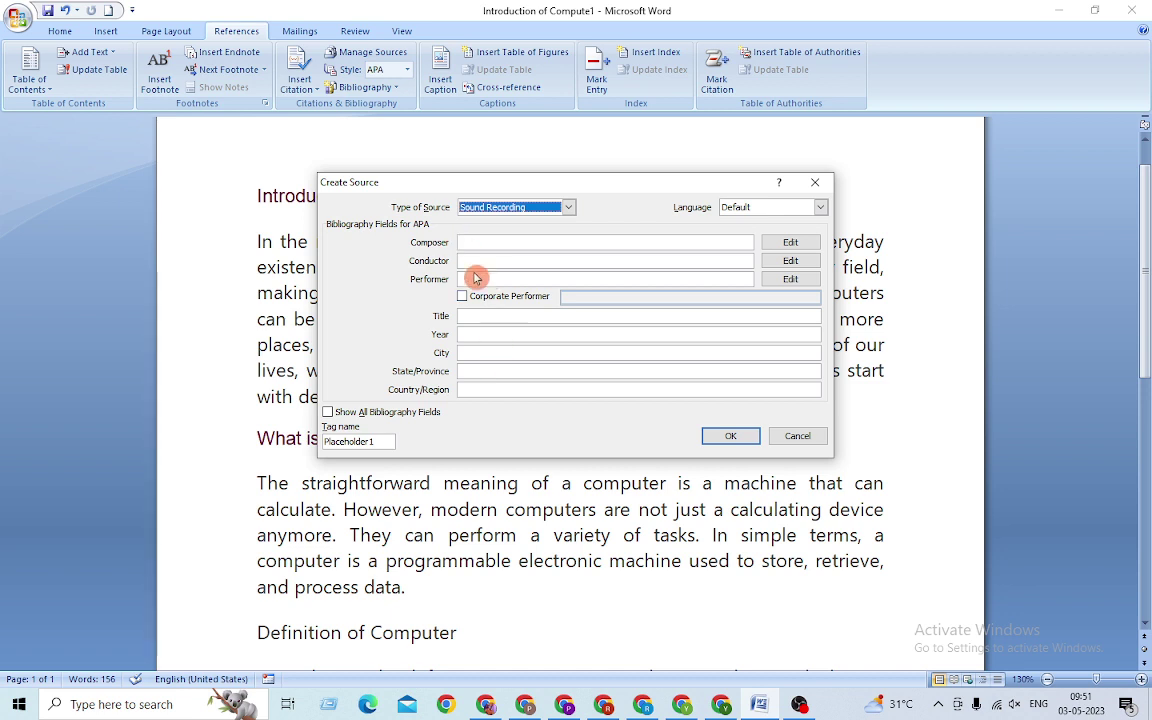
Switch the source type between Book and Web site, finally settling on Book
click(567, 208)
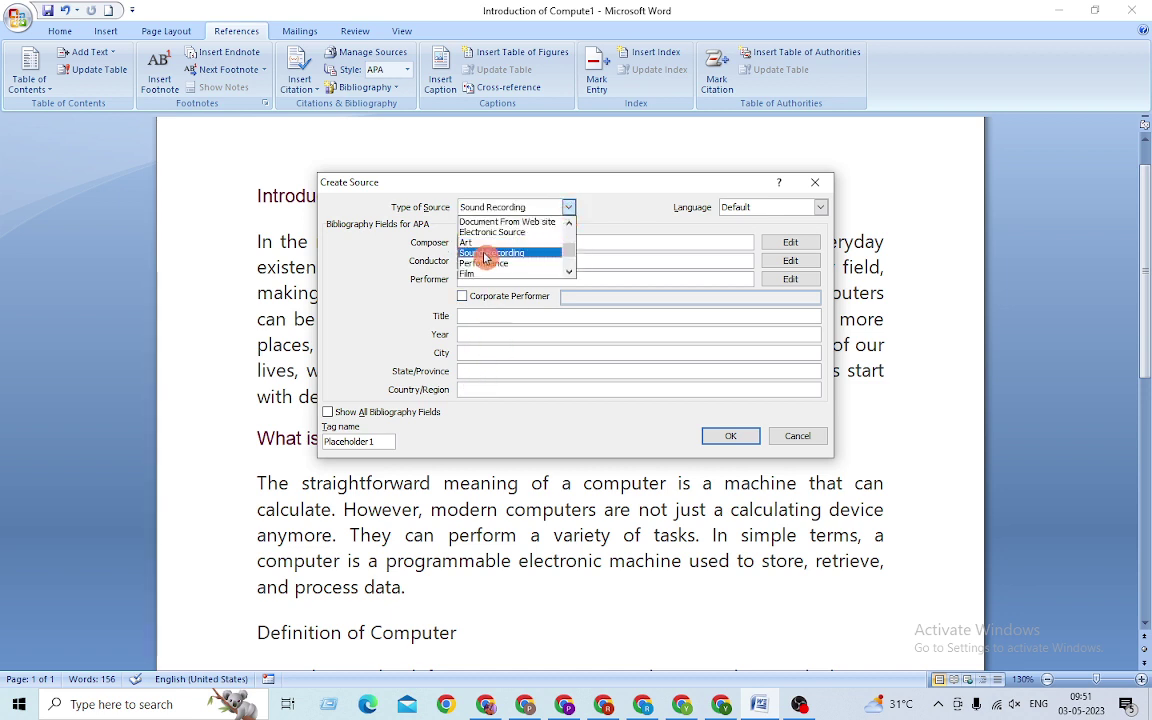
scroll(490, 240, up, 3)
click(480, 222)
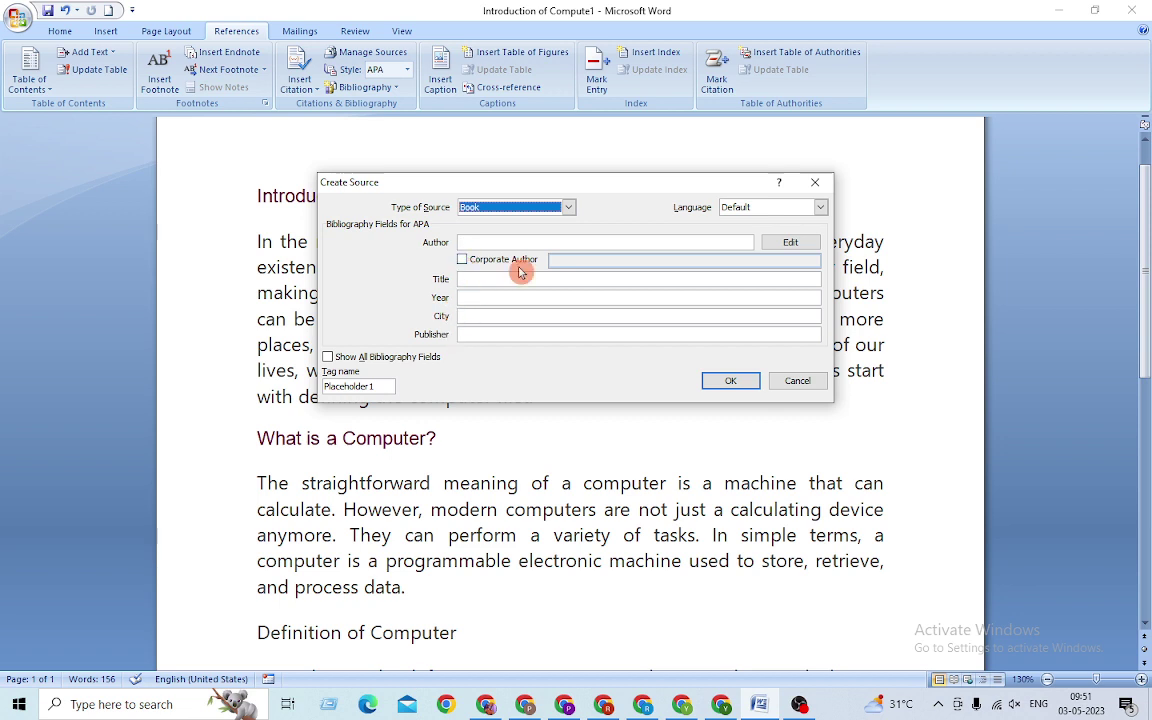
click(569, 208)
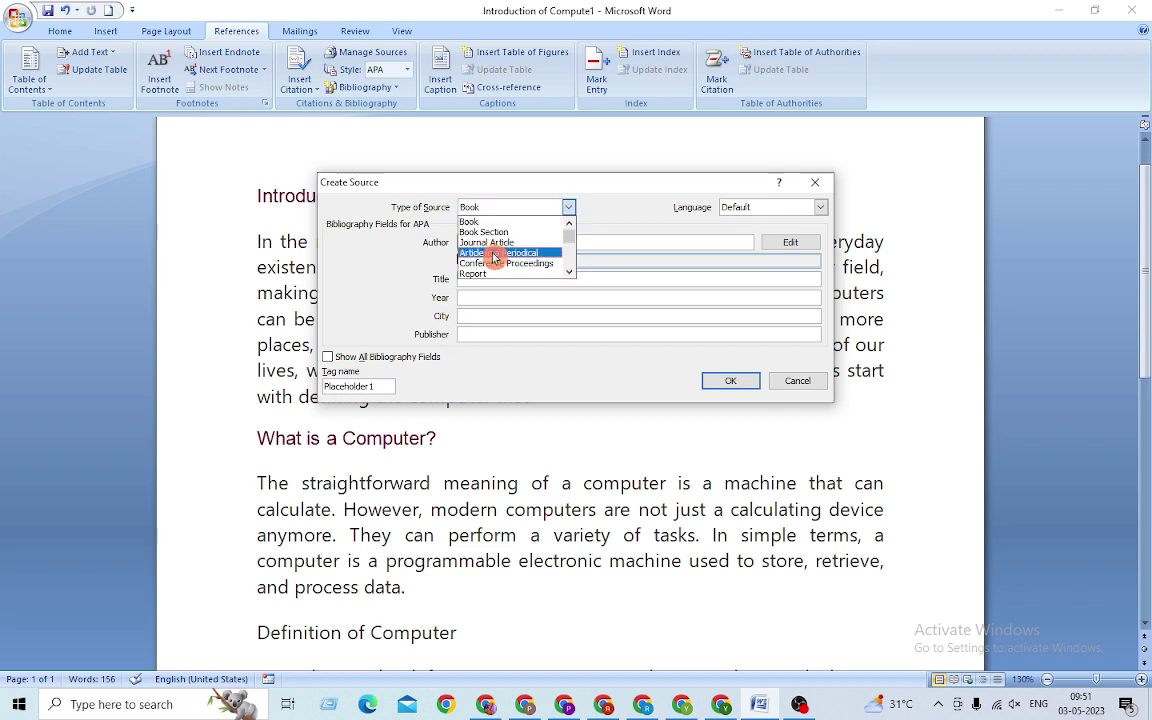
scroll(488, 255, down, 1)
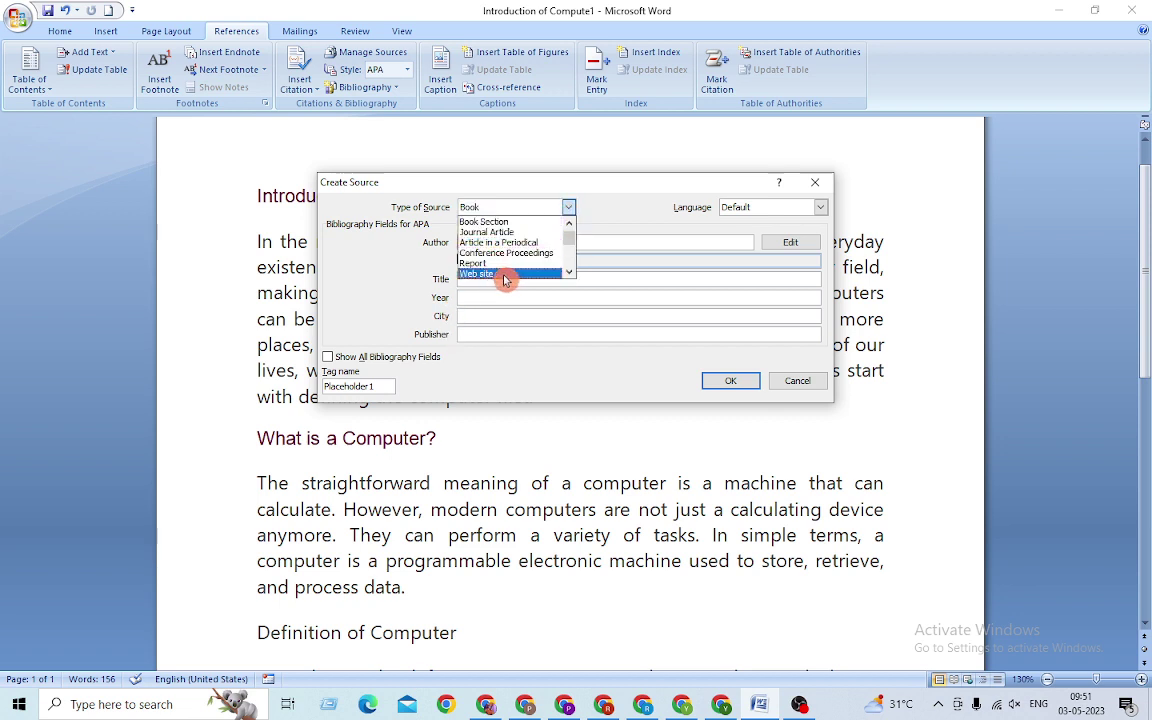
click(490, 275)
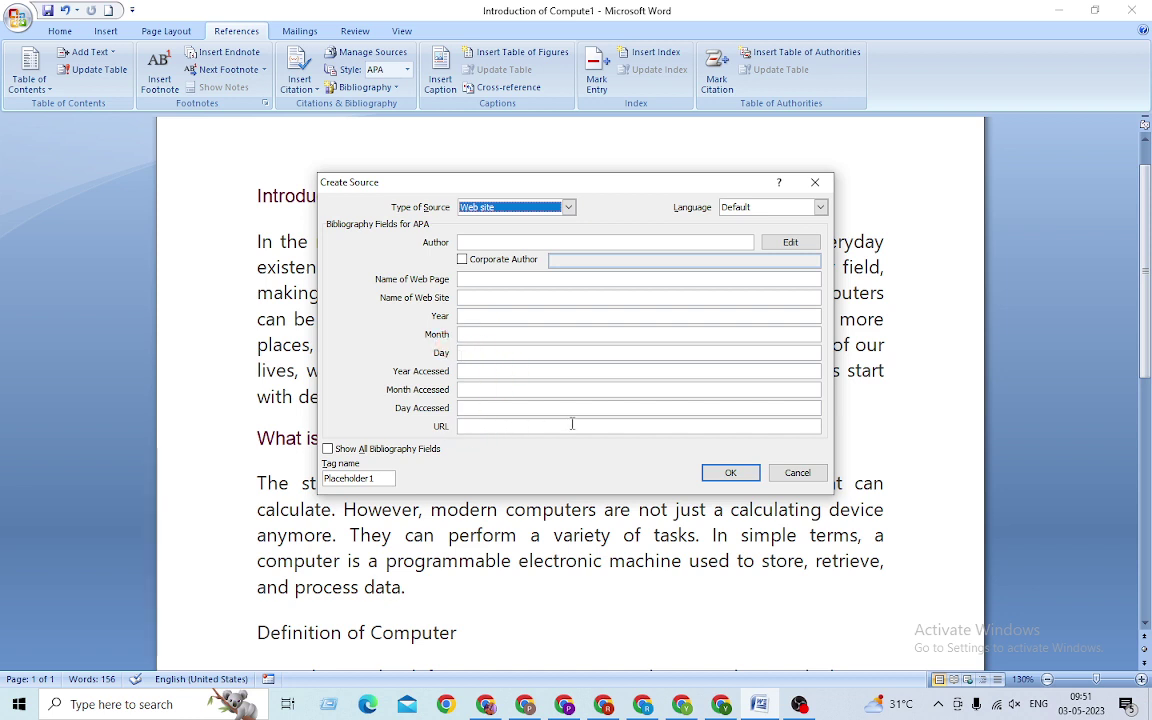
click(467, 299)
click(561, 208)
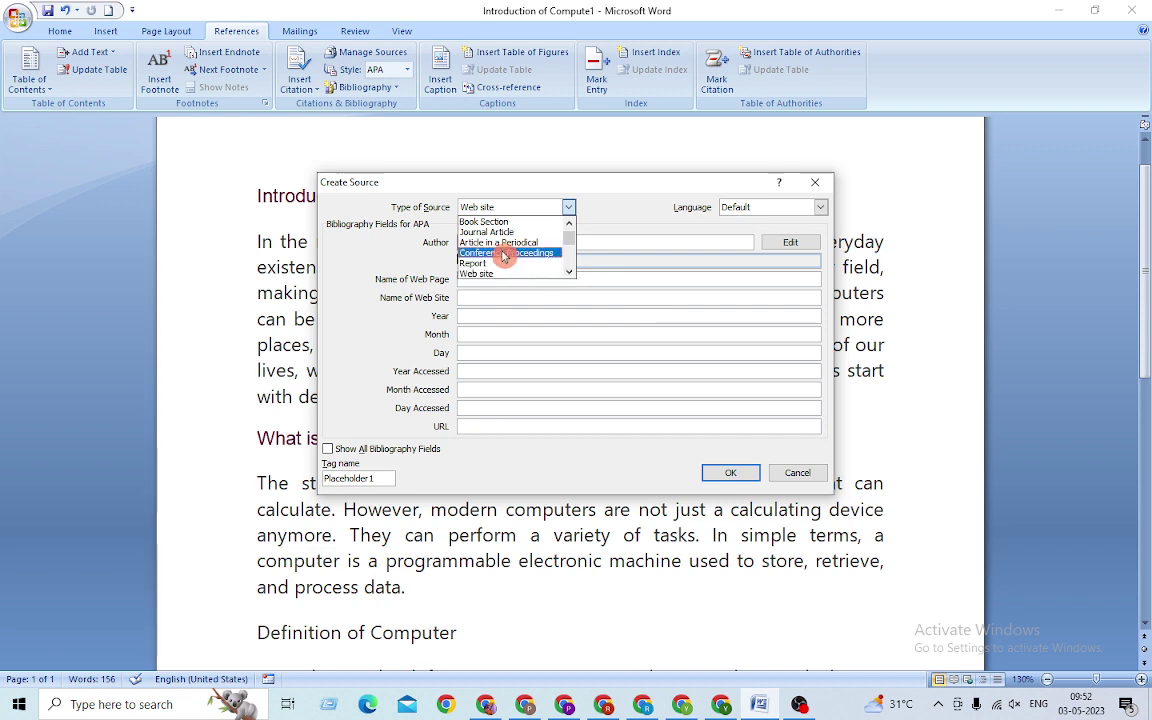
scroll(498, 245, up, 1)
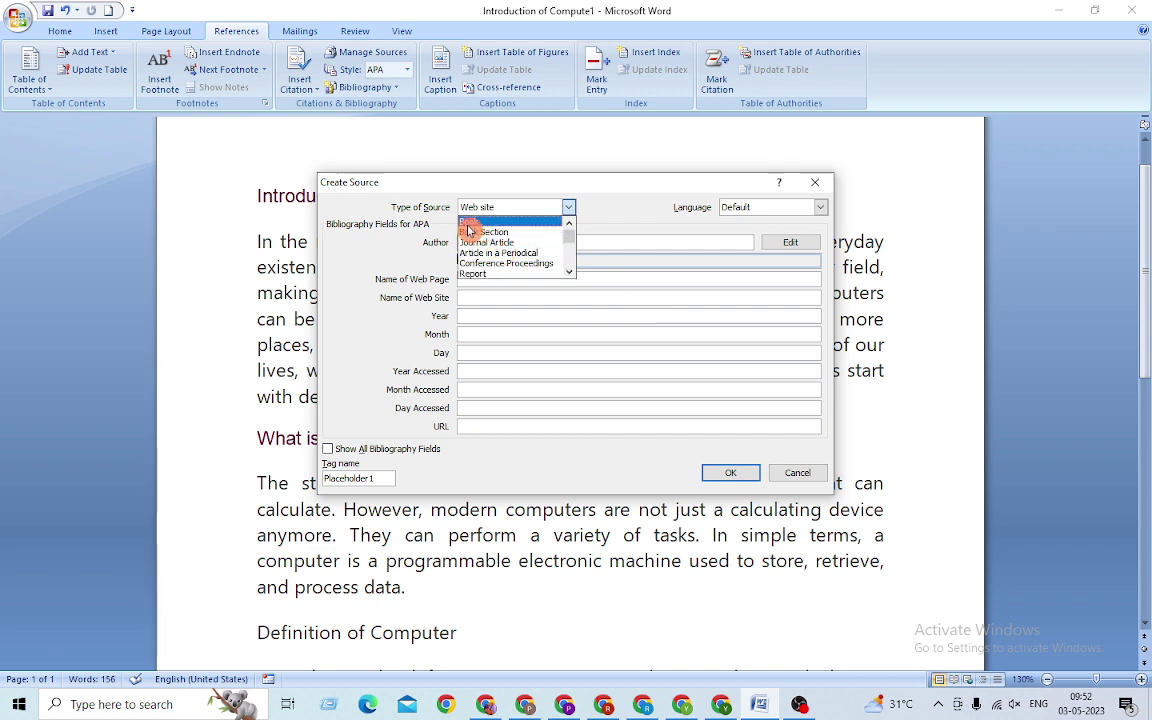
click(475, 223)
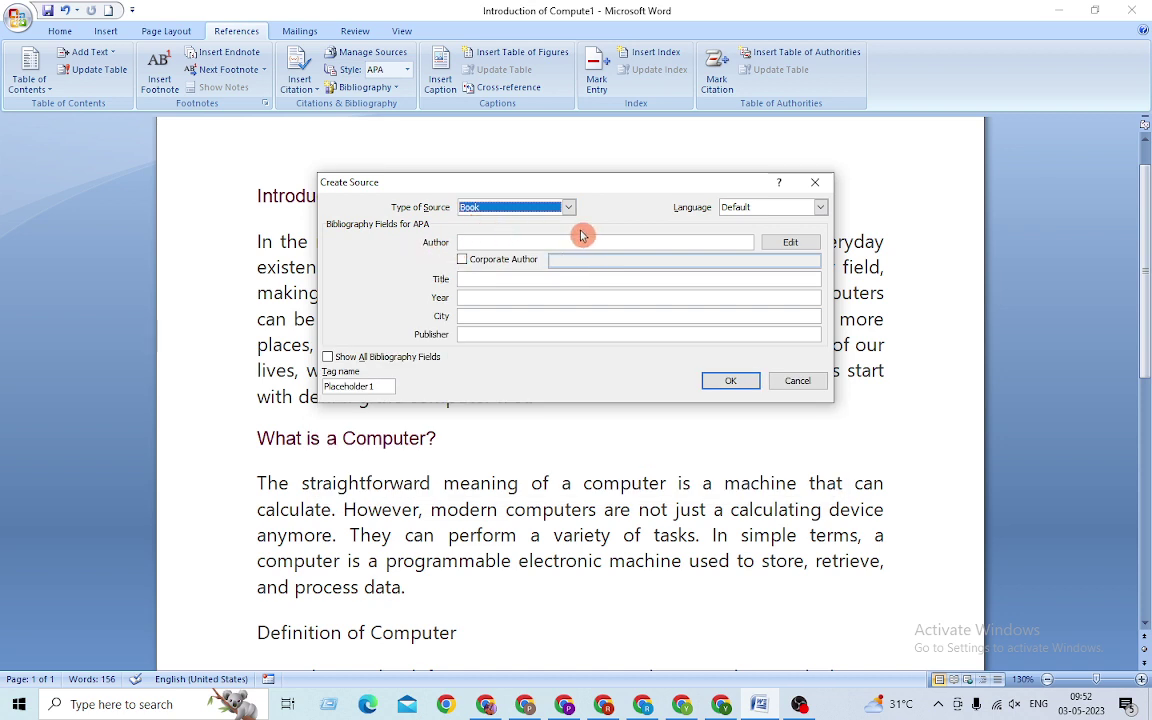
Enter the book's author, title Computer Books, year 2023 and city Jaipur
click(474, 241)
click(490, 270)
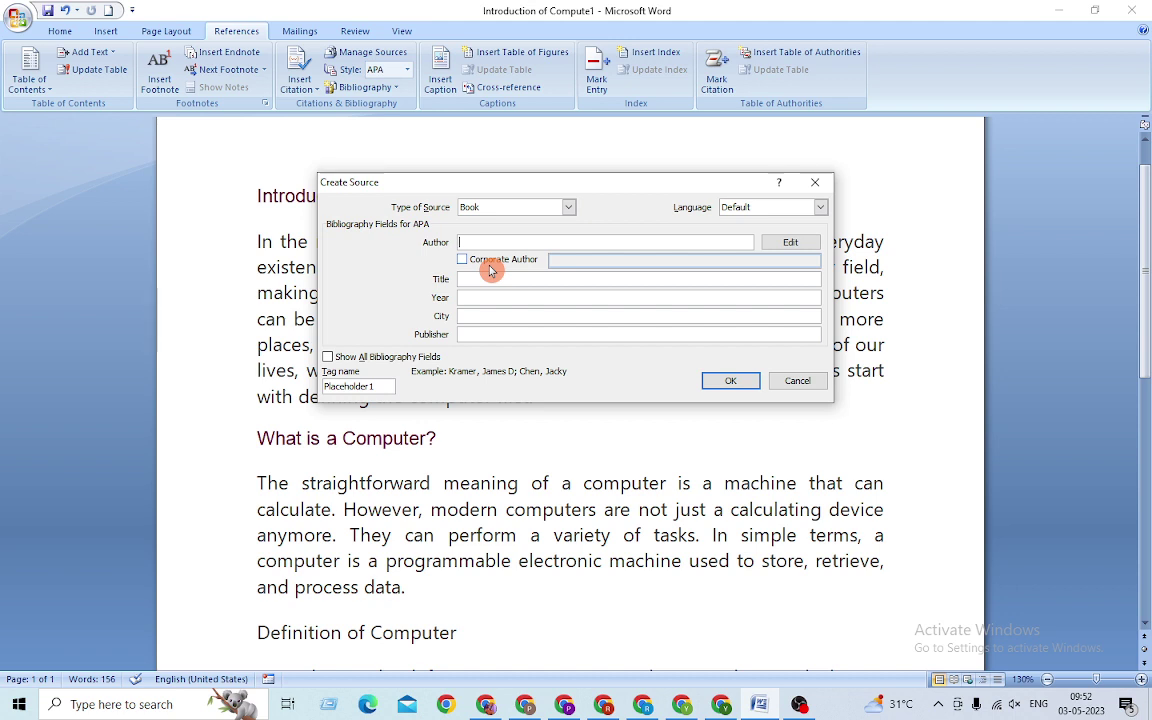
text(Anil Joshi)
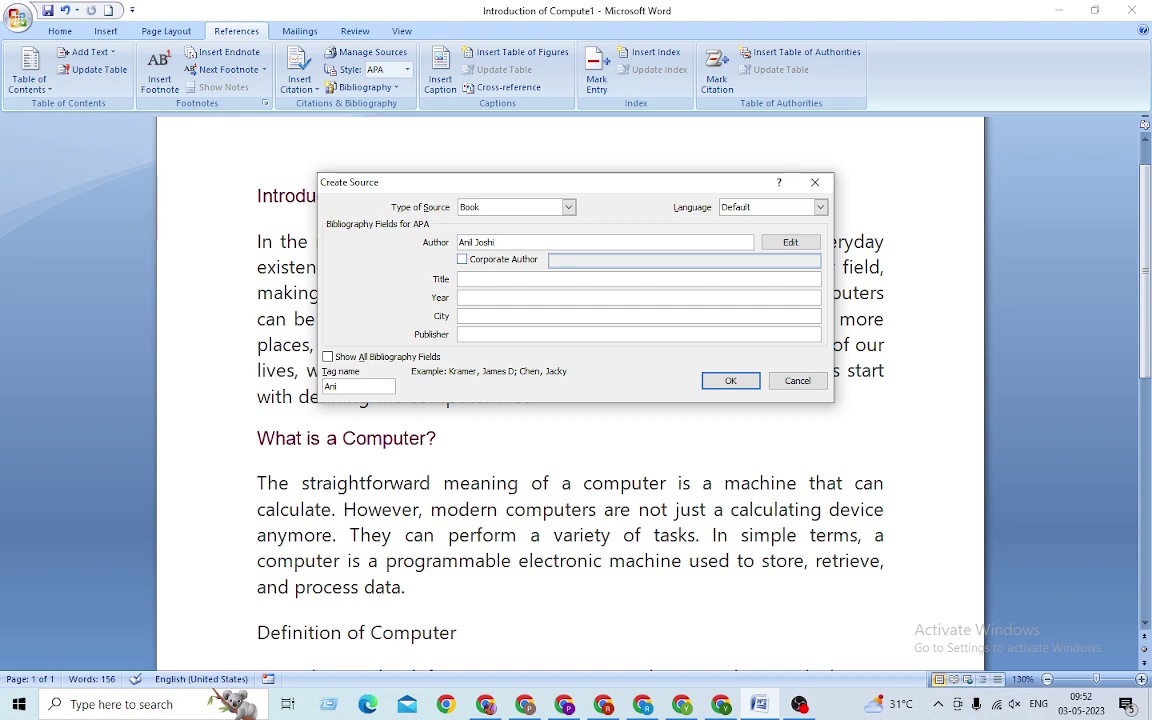
click(468, 281)
text(Computer Books)
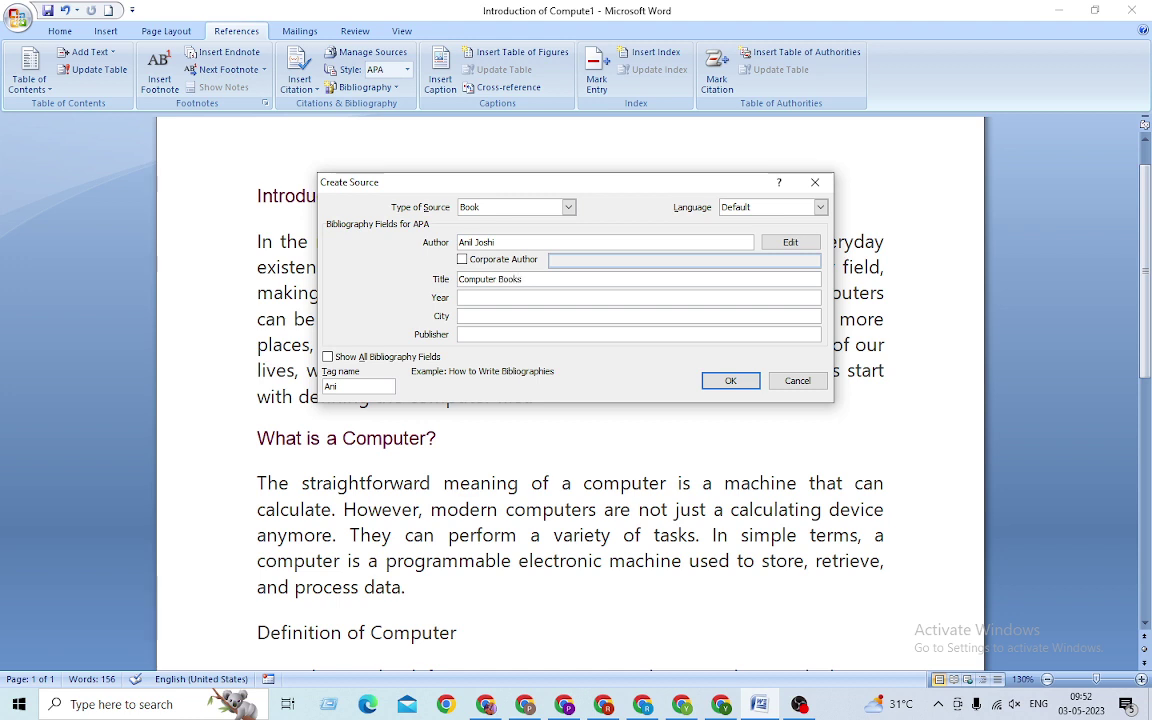
click(480, 308)
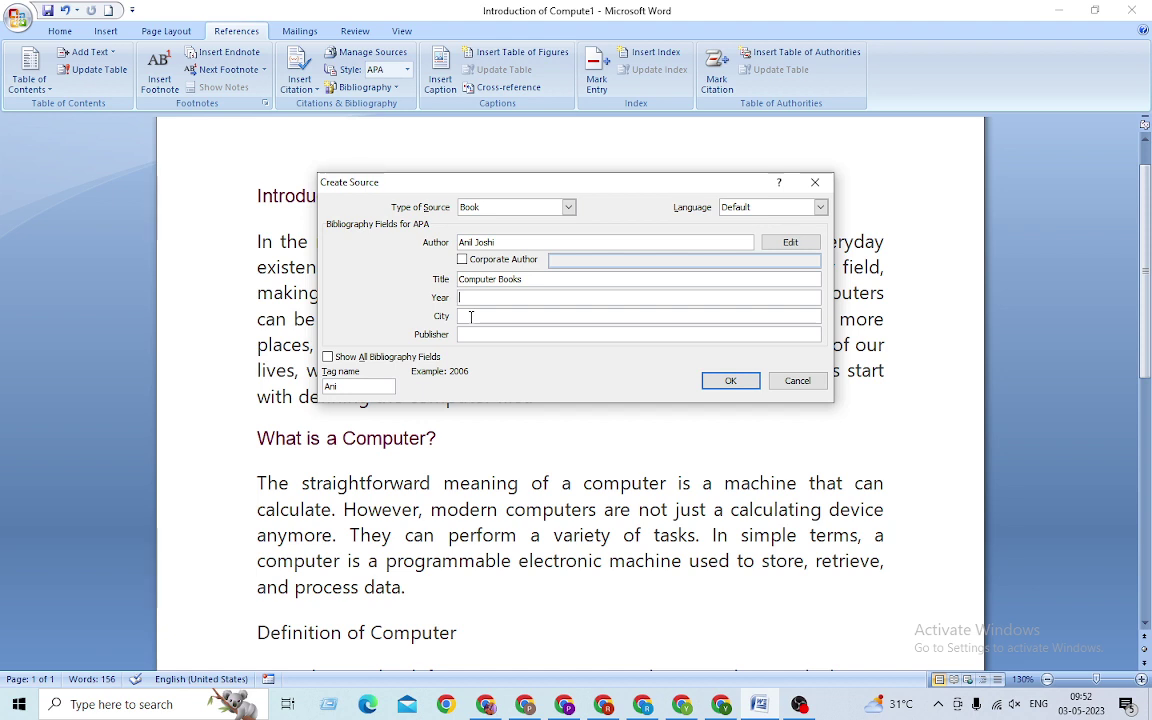
text(2023)
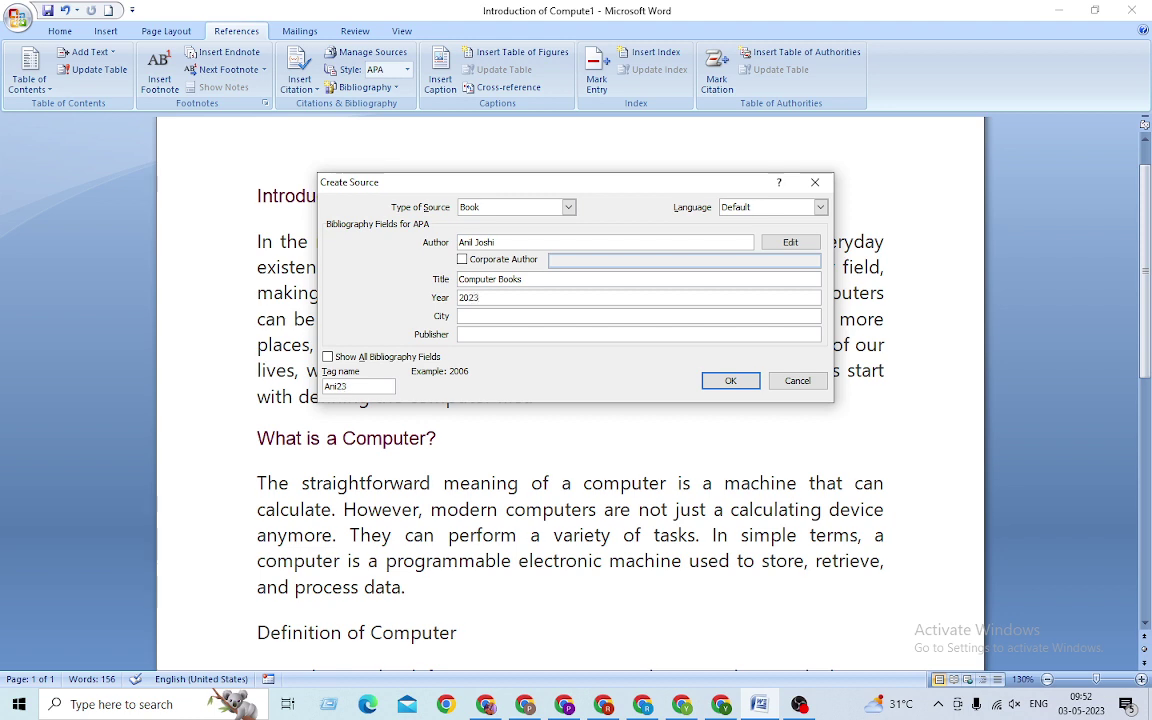
click(486, 318)
text(Jaipur)
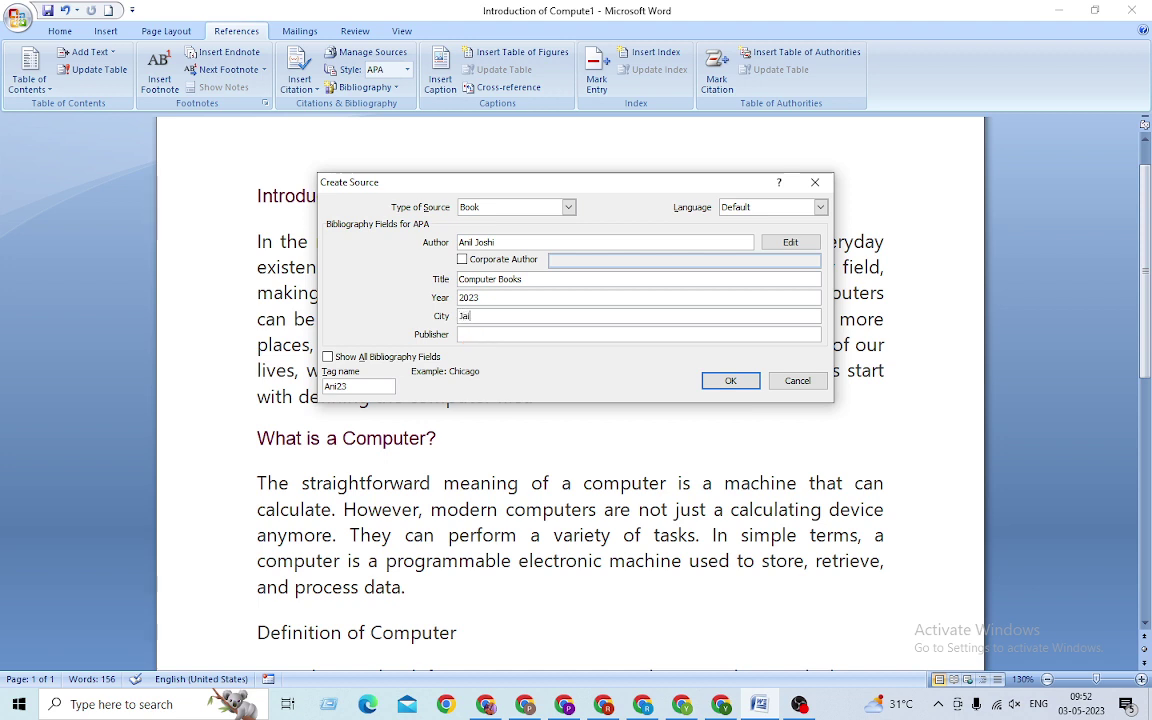
click(483, 333)
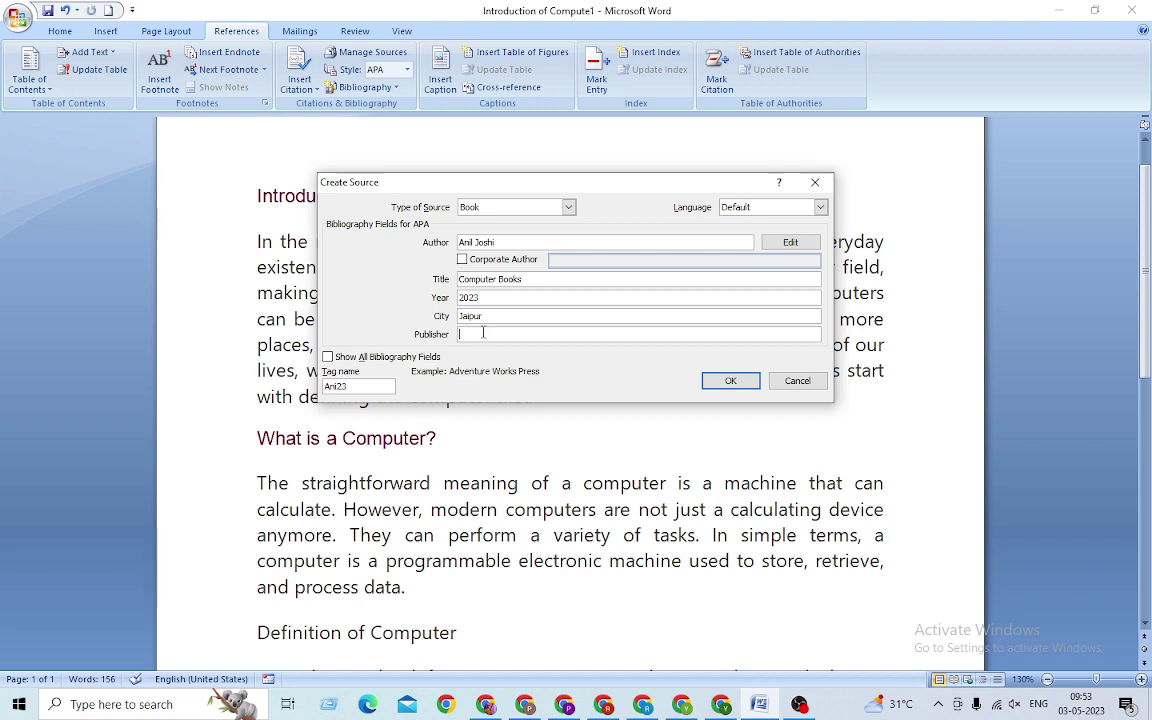
Complete the publisher, show all bibliography fields, set Pages to 4 and insert the citation
click(499, 242)
drag(499, 242, 453, 237)
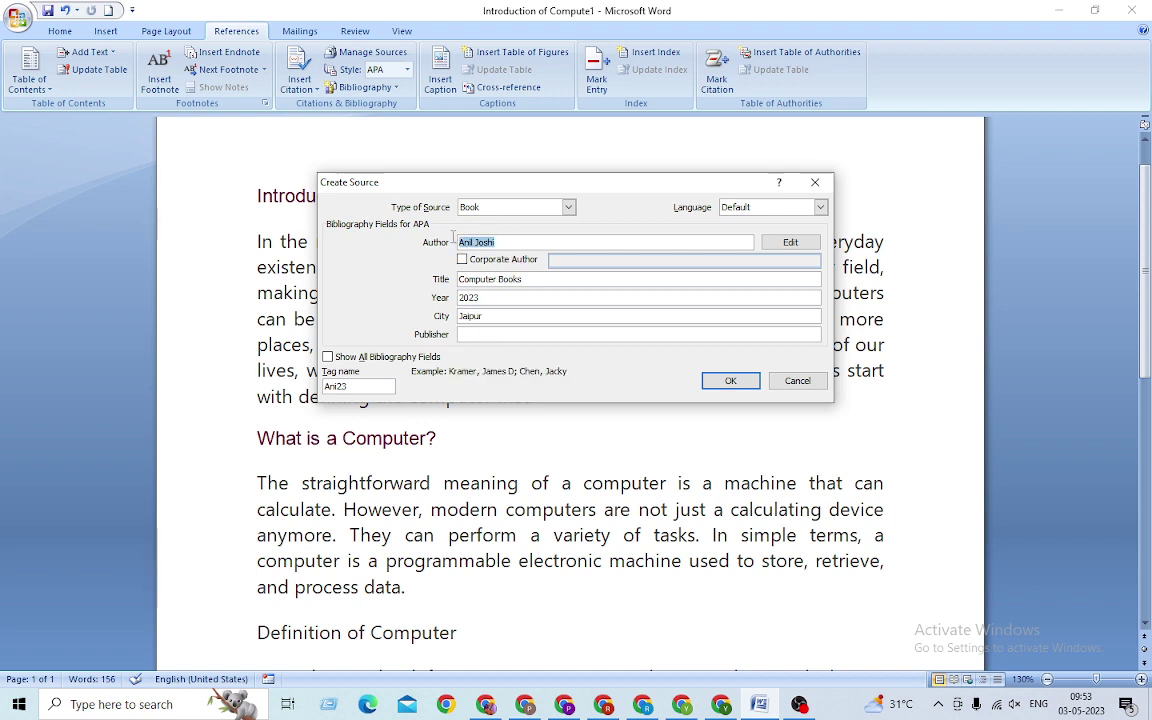
click(511, 333)
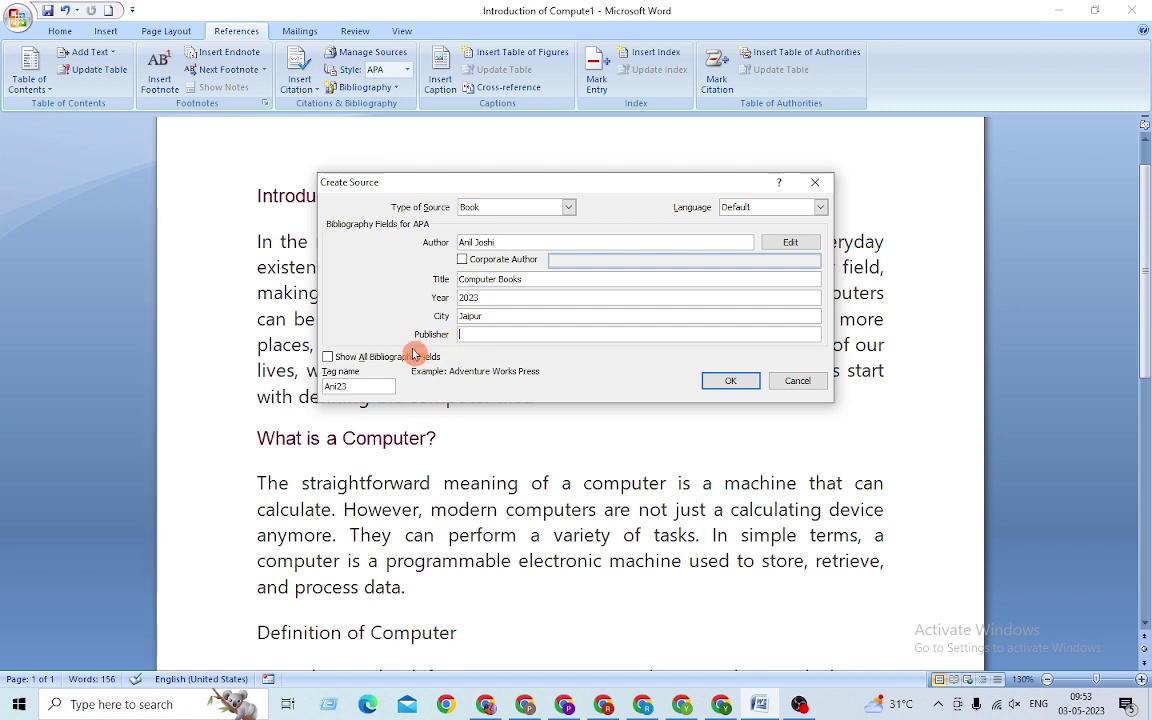
click(328, 358)
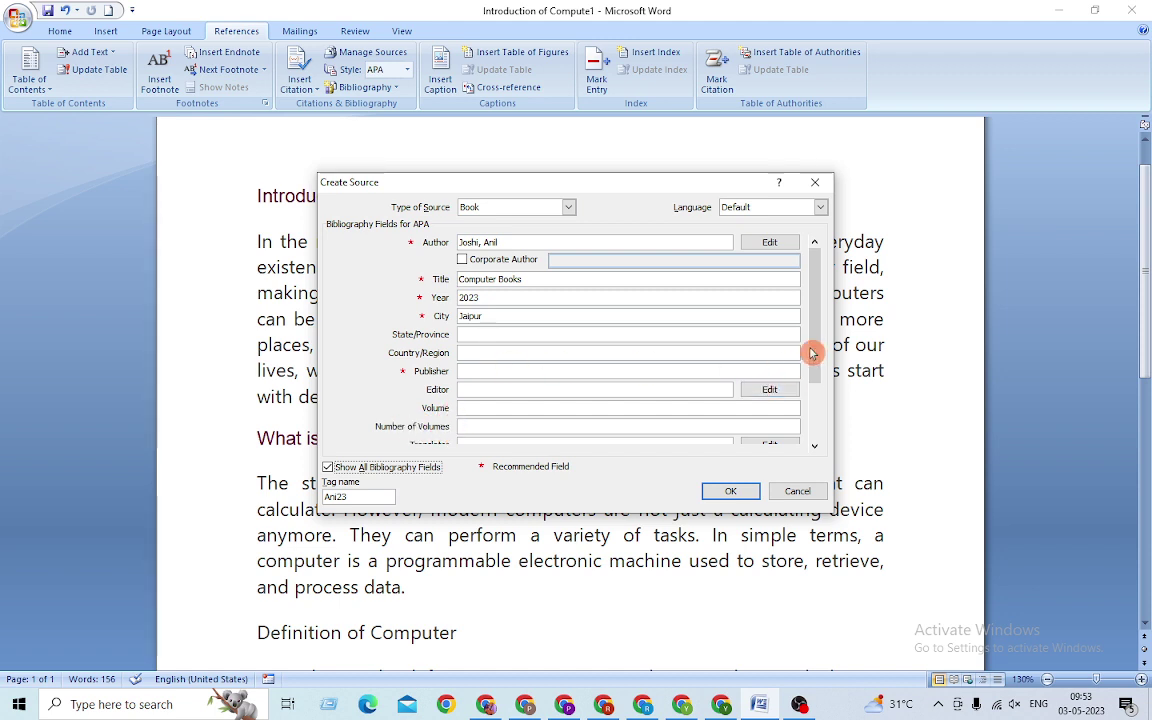
mouse_move(816, 330)
mouse_down()
mouse_move(807, 404)
mouse_move(818, 432)
mouse_up()
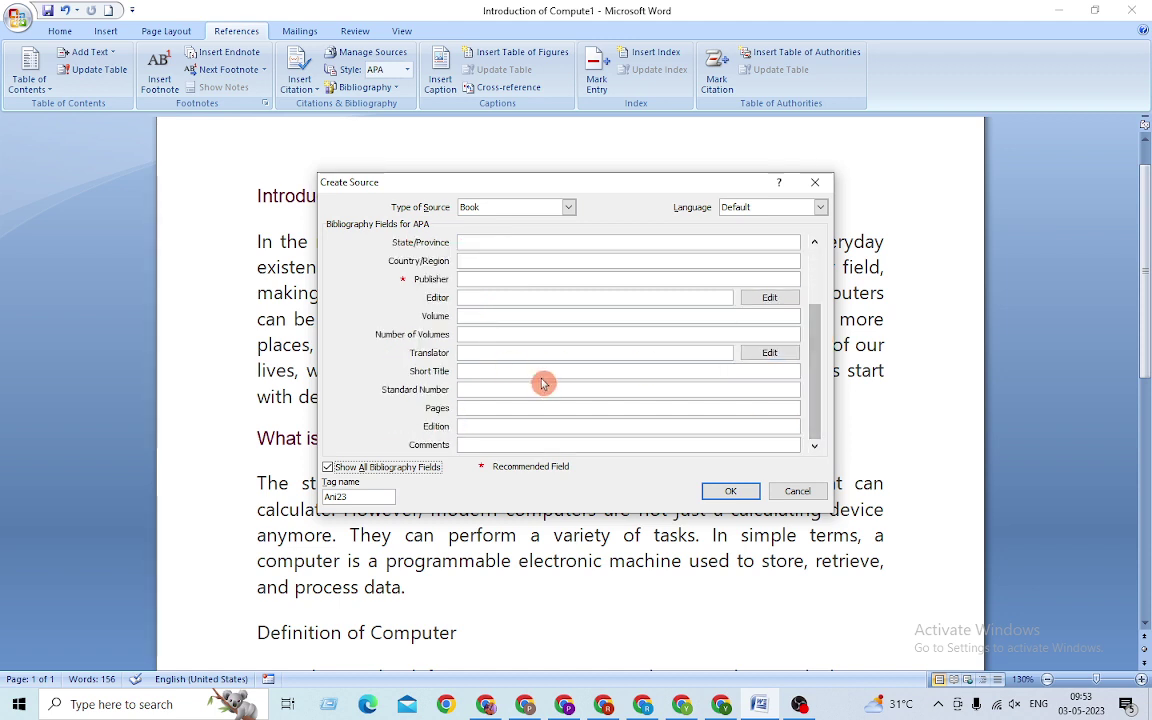
click(475, 407)
text(4)
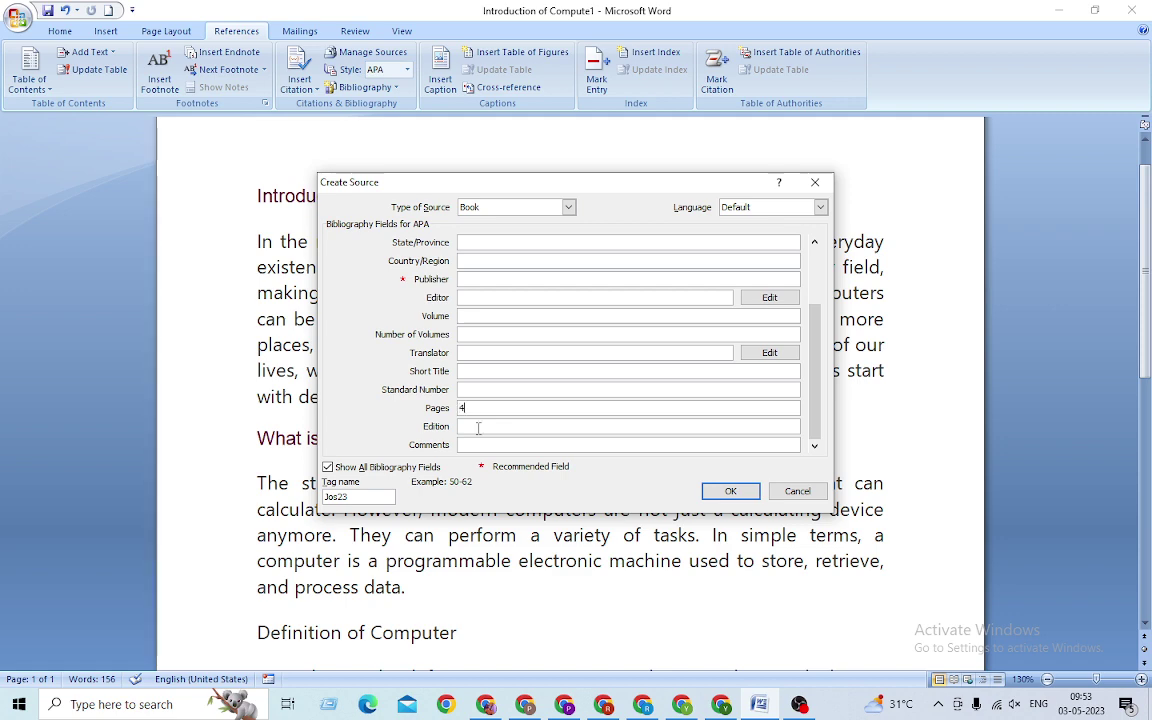
click(728, 498)
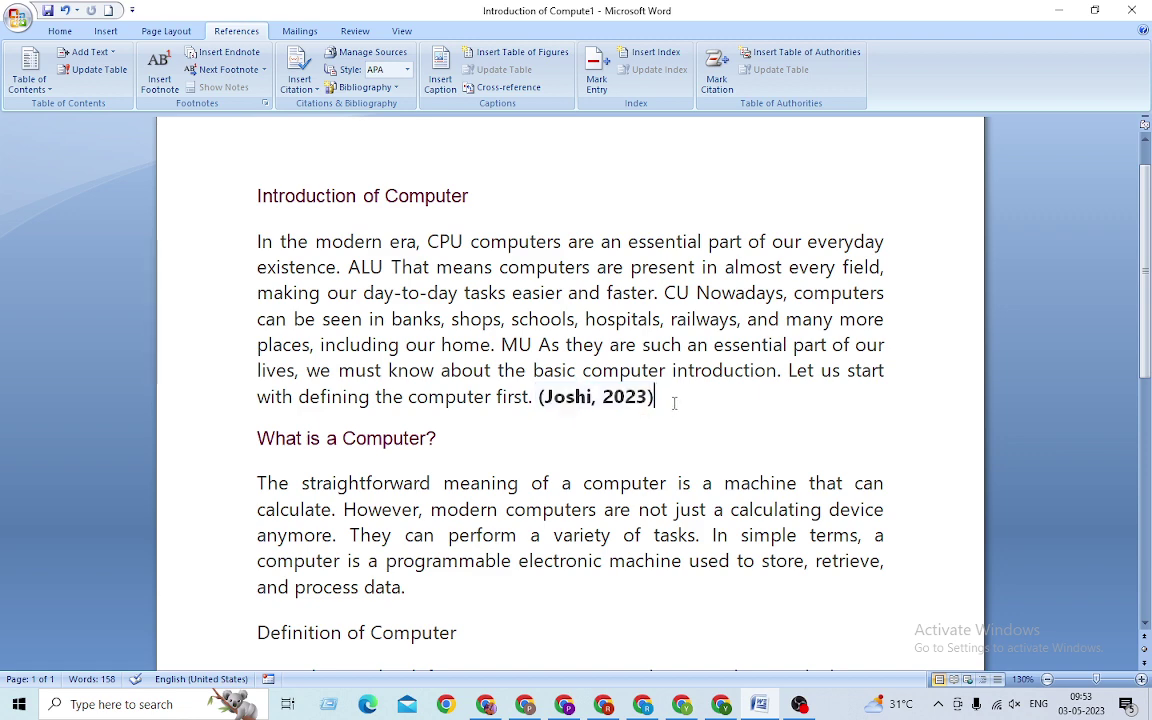
Insert the built-in Bibliography section listing Computer Books below the first paragraph
click(377, 95)
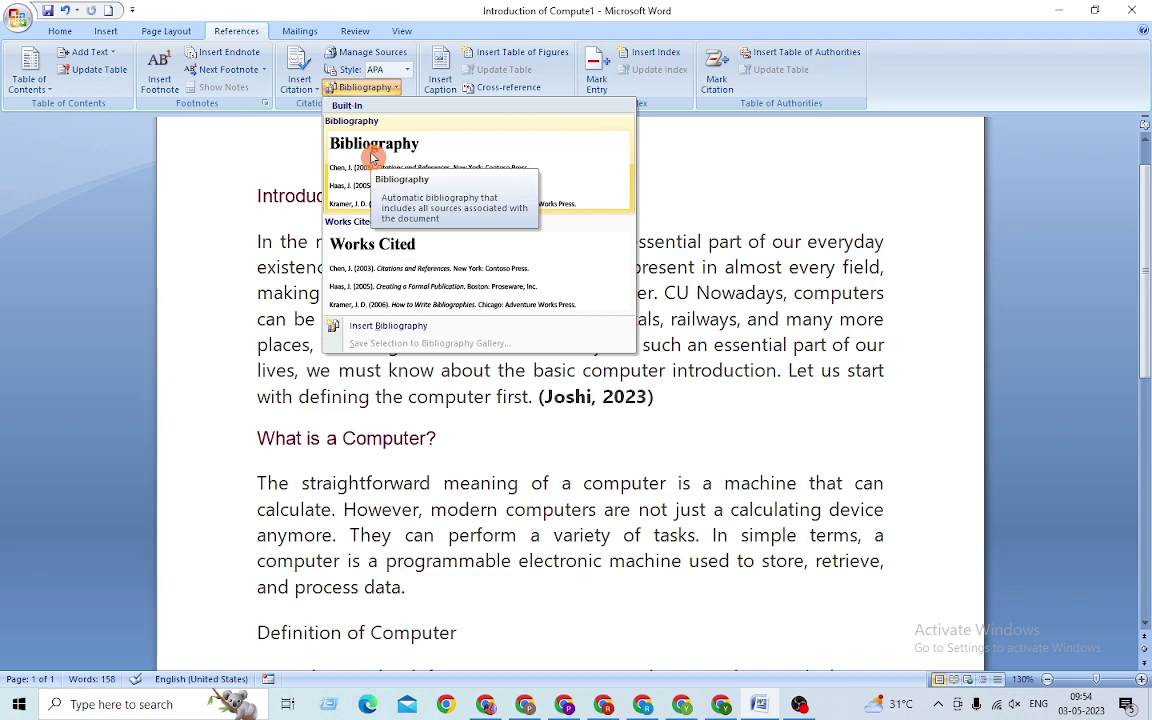
click(372, 156)
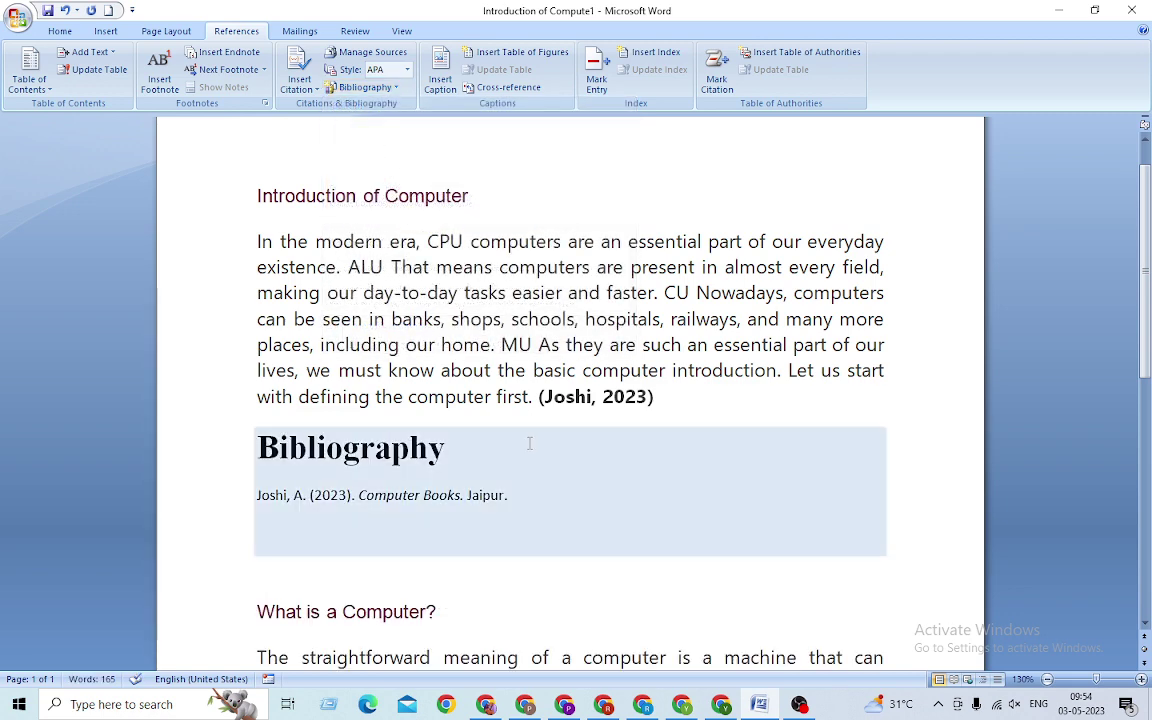
Delete the citation ending the first paragraph and scroll down to the What is a Computer? section
click(604, 397)
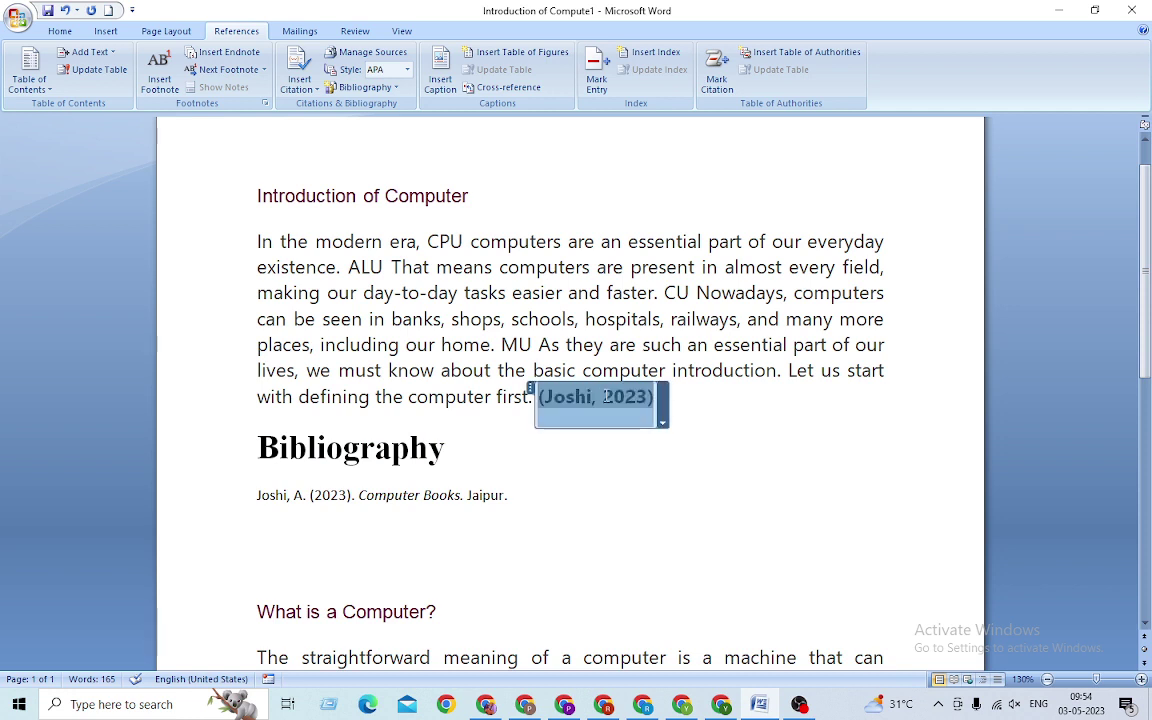
key(Delete)
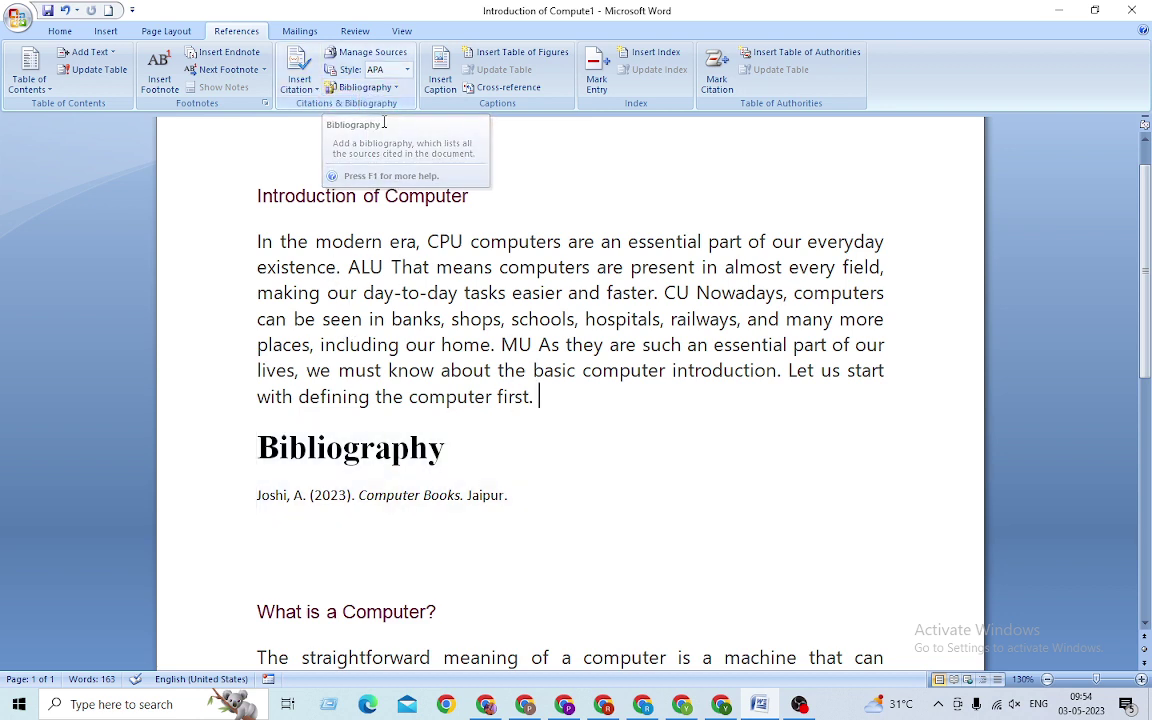
scroll(361, 513, down, 3)
scroll(361, 513, down, 1)
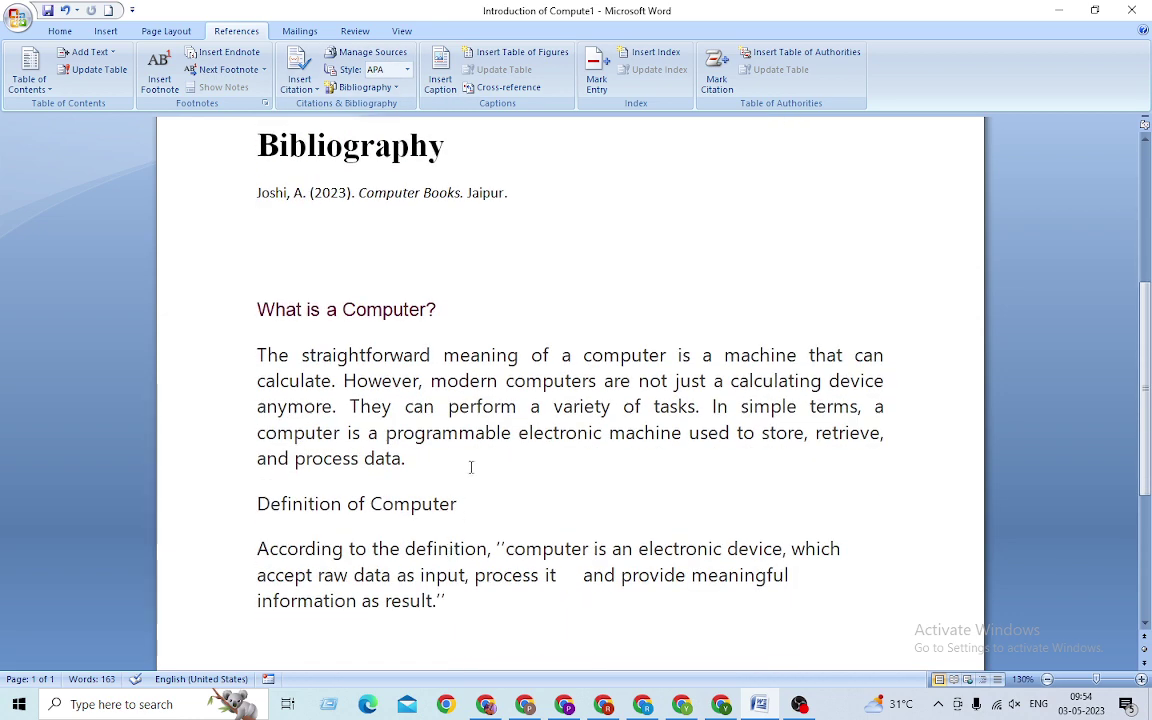
Cite the Computer Books source after 'process data.' in the What is a Computer? paragraph
click(300, 82)
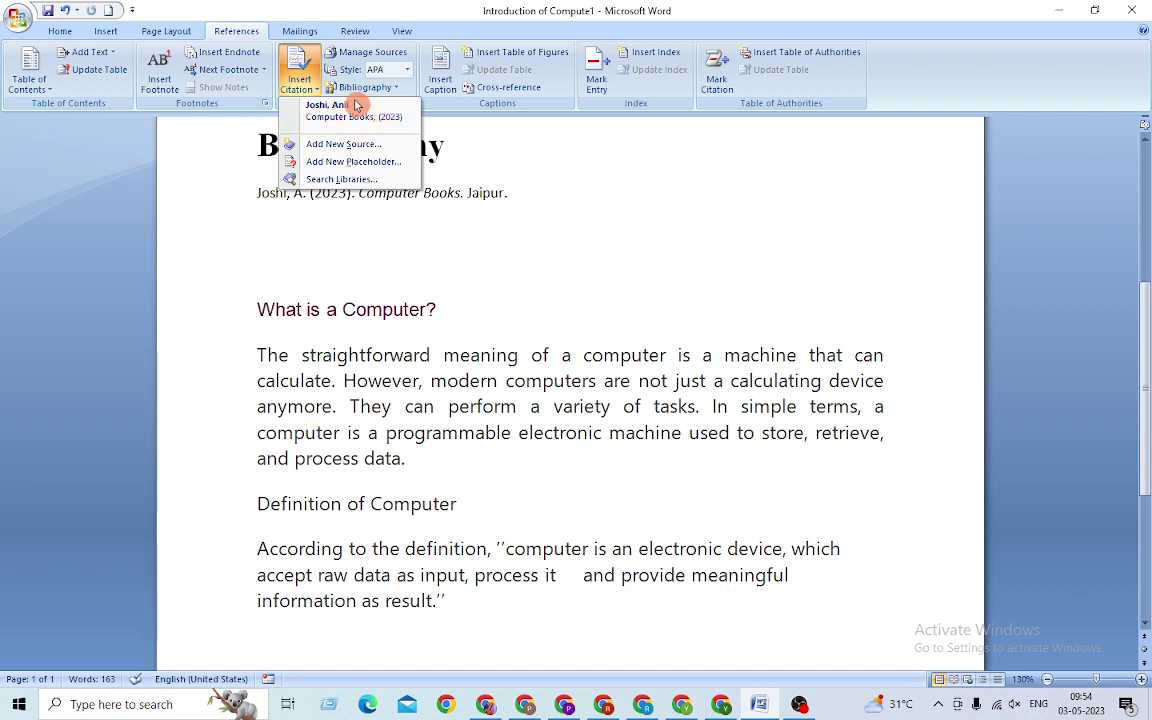
click(416, 469)
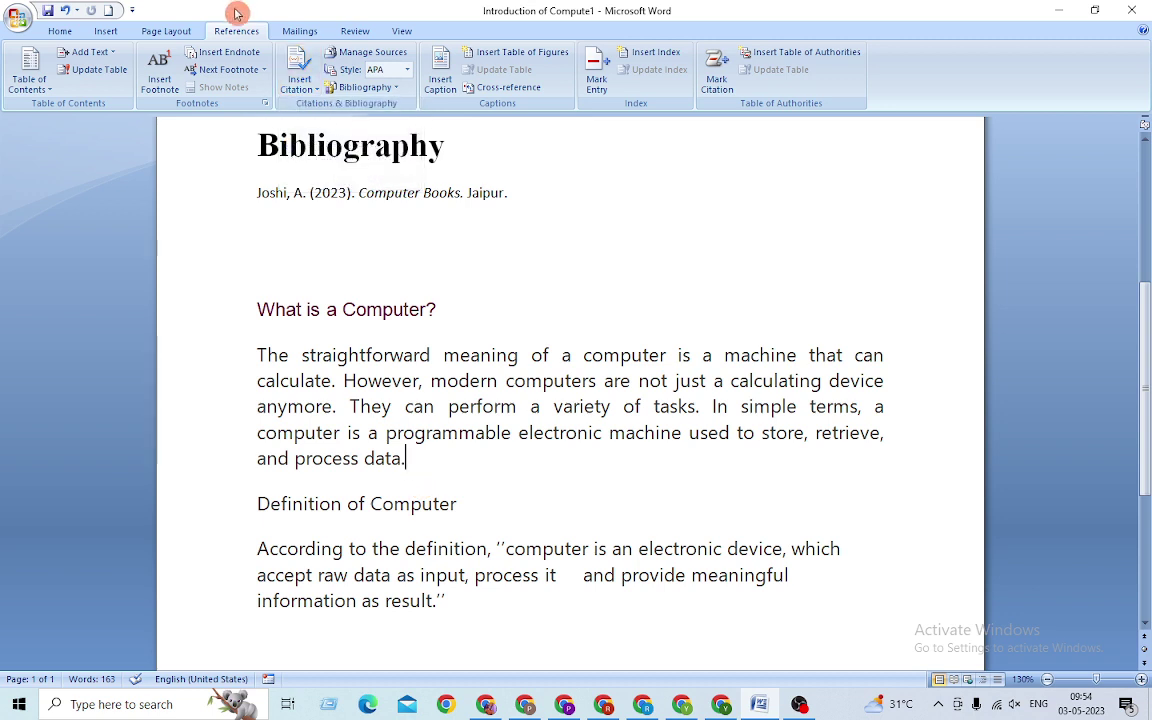
click(300, 84)
click(316, 120)
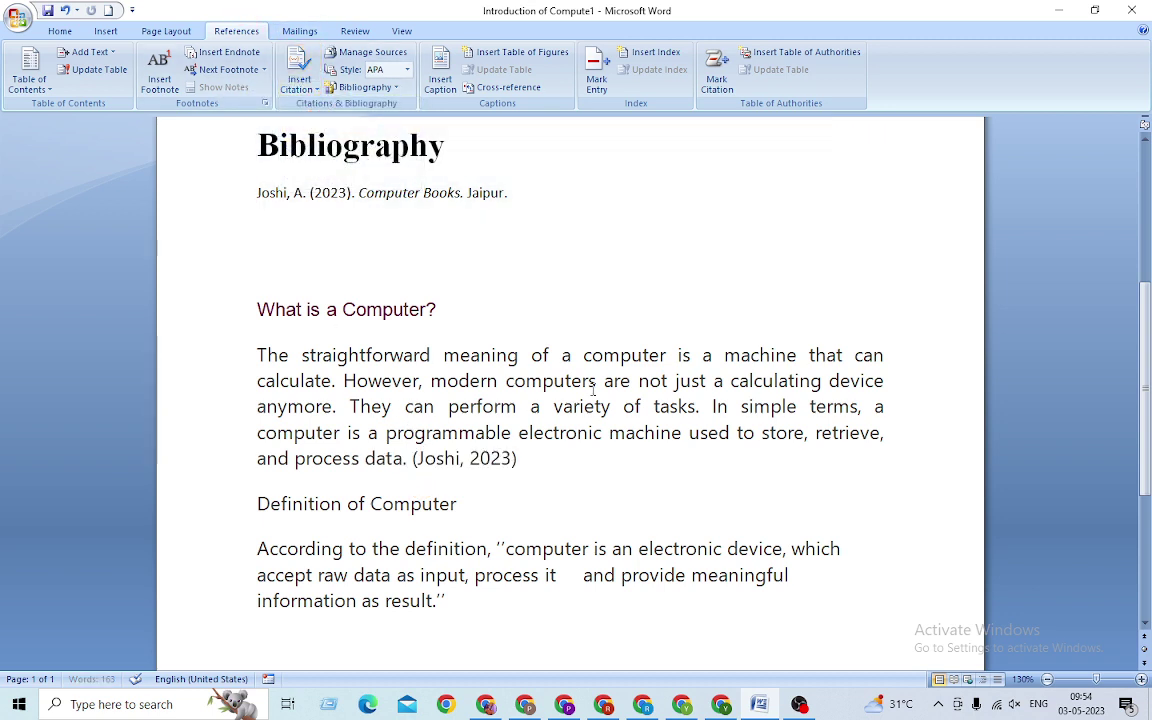
scroll(516, 514, up, 3)
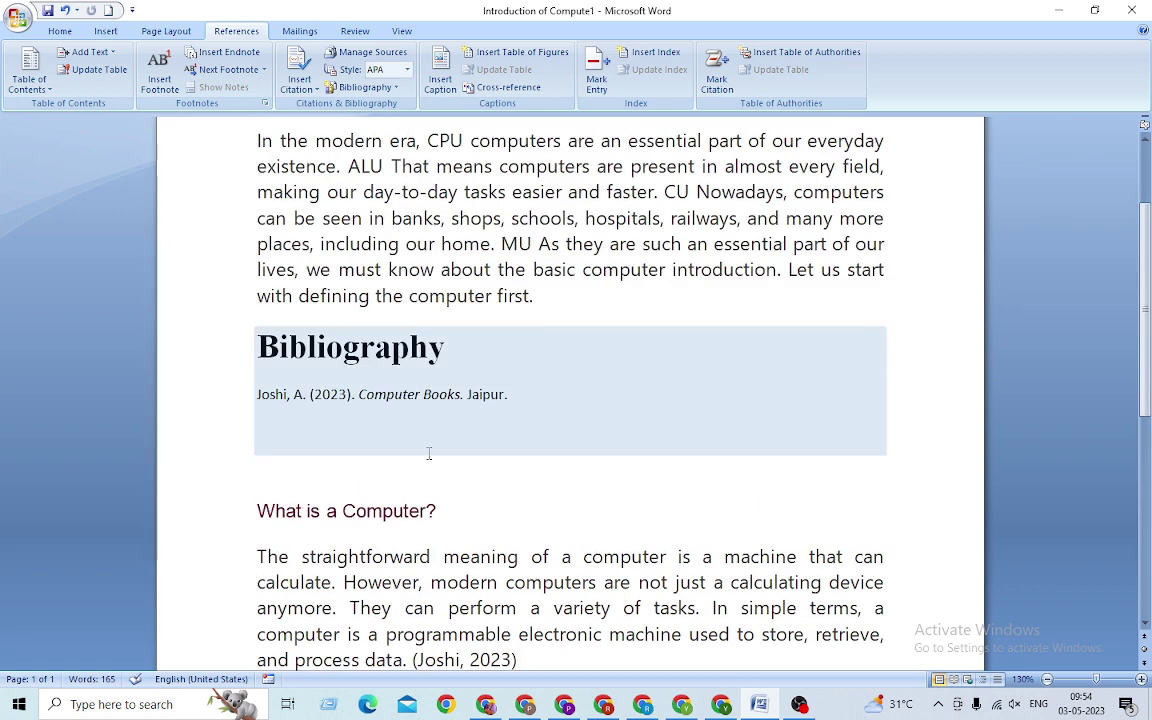
Open and close the Bibliography gallery without changes, then select the Bibliography block
click(362, 87)
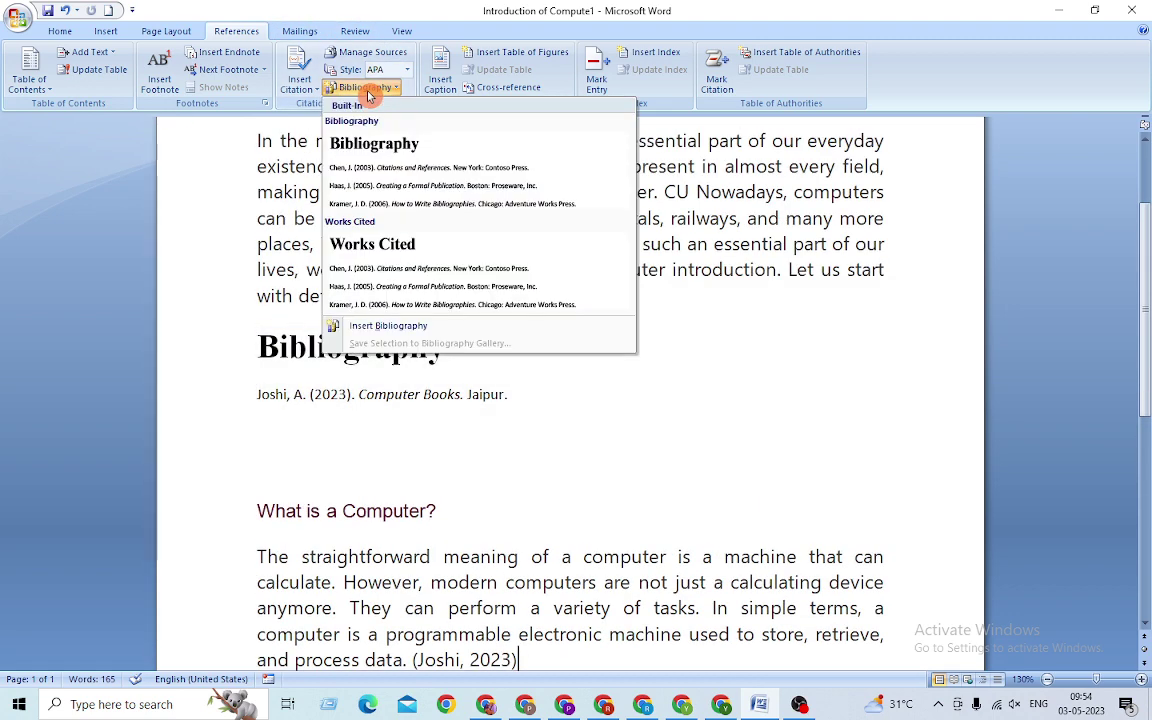
scroll(543, 547, down, 2)
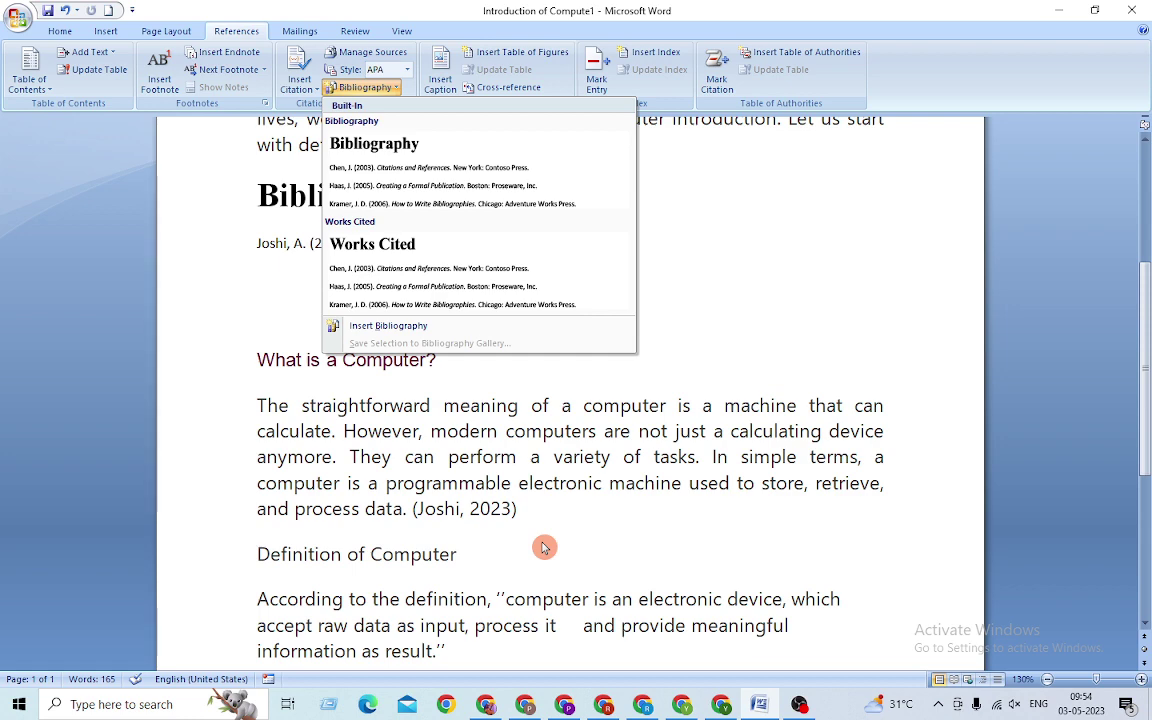
click(340, 87)
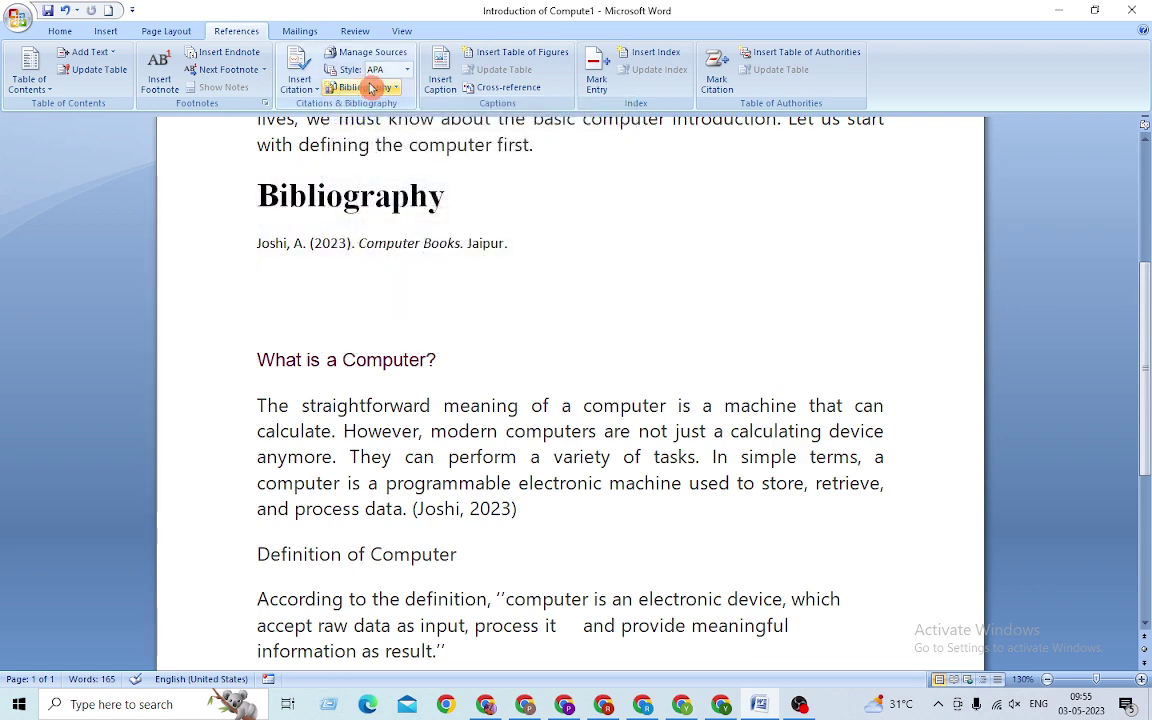
scroll(394, 364, up, 1)
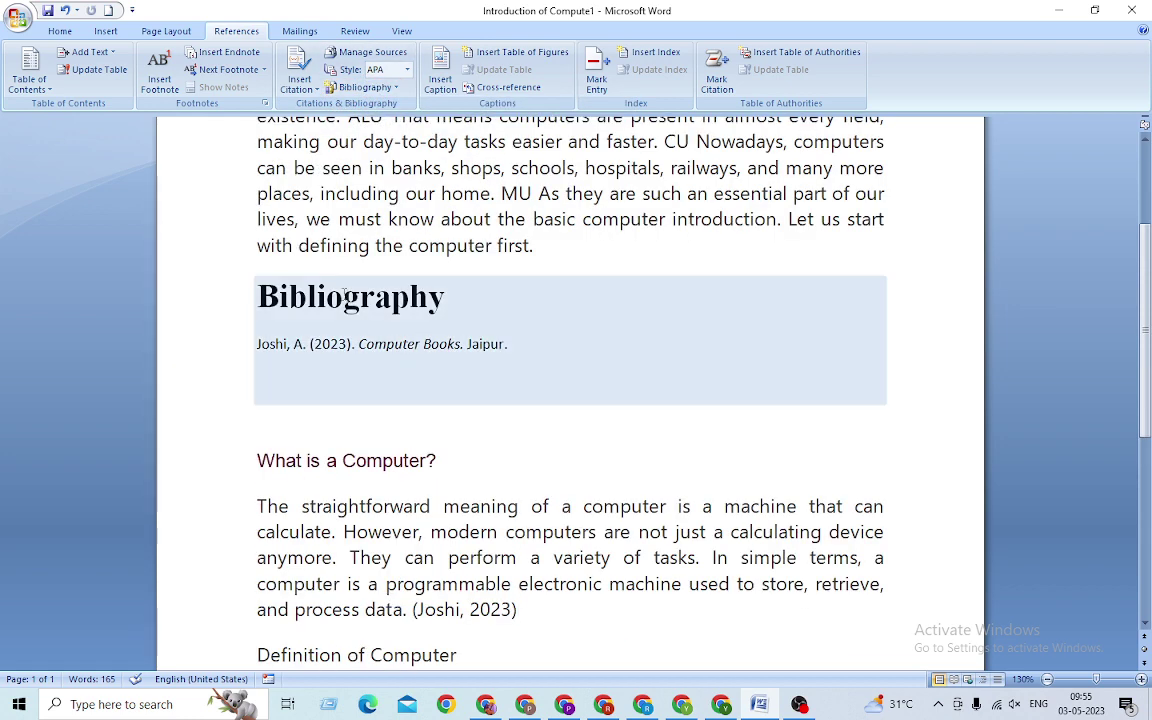
click(384, 268)
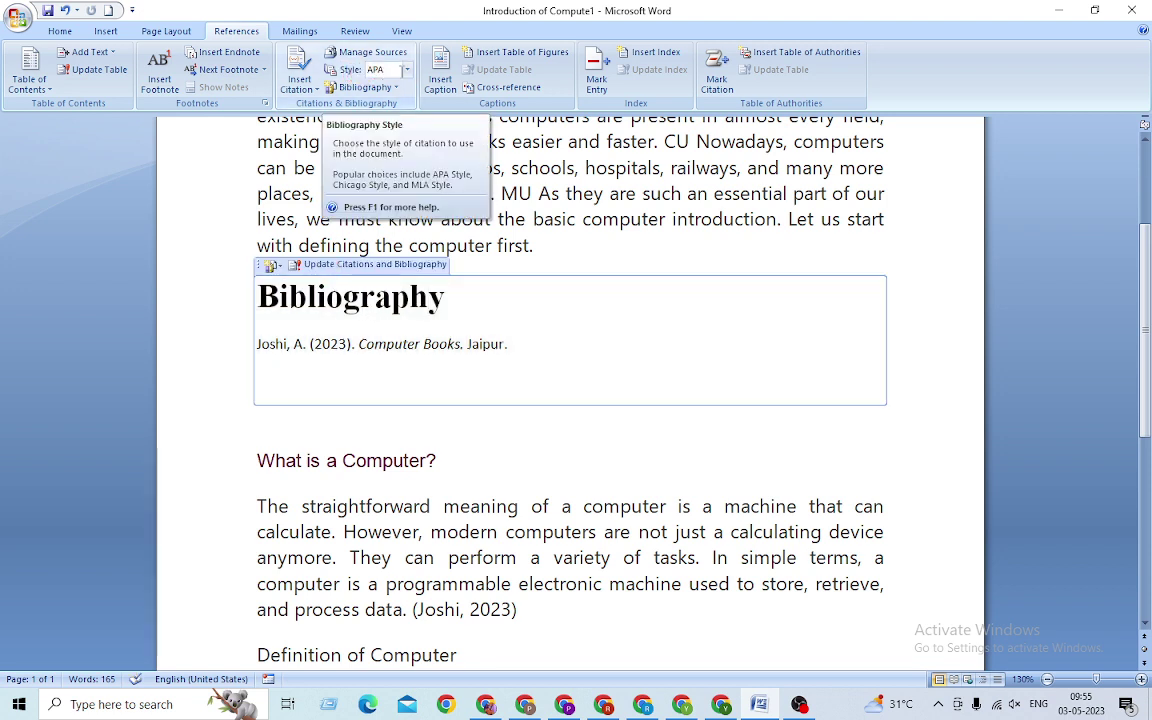
Try Chicago, ISO 690 - First Element and Date, and MLA citation styles, ending on SIST02
click(408, 71)
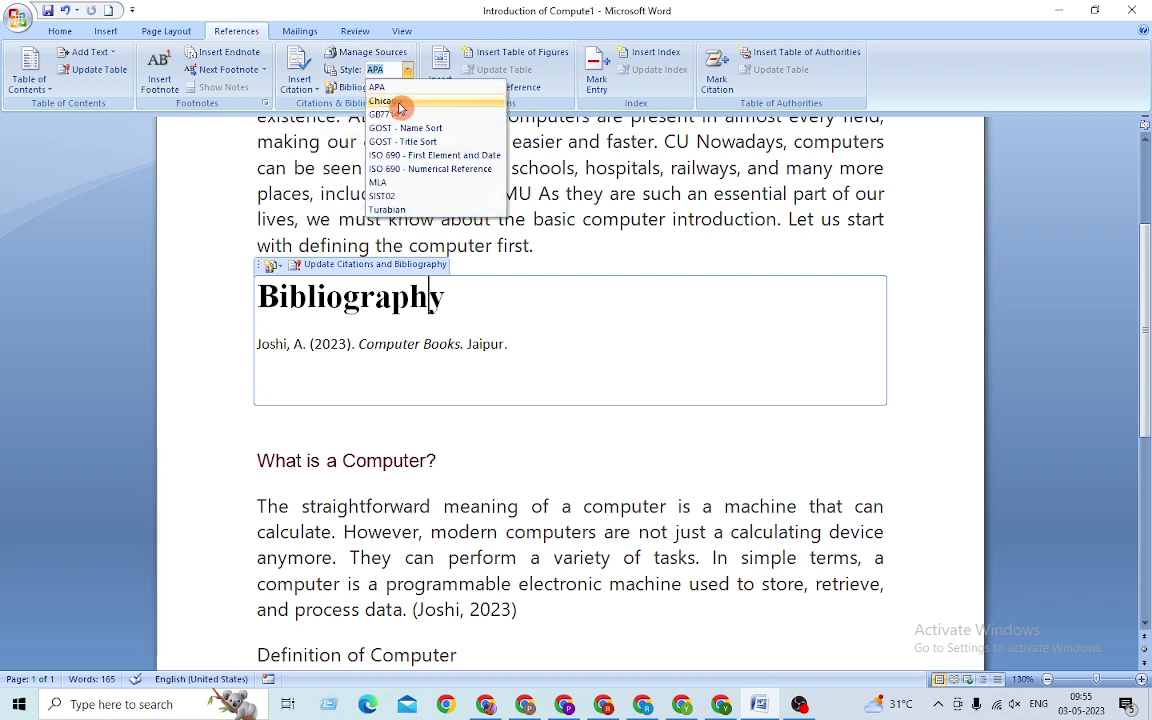
click(400, 104)
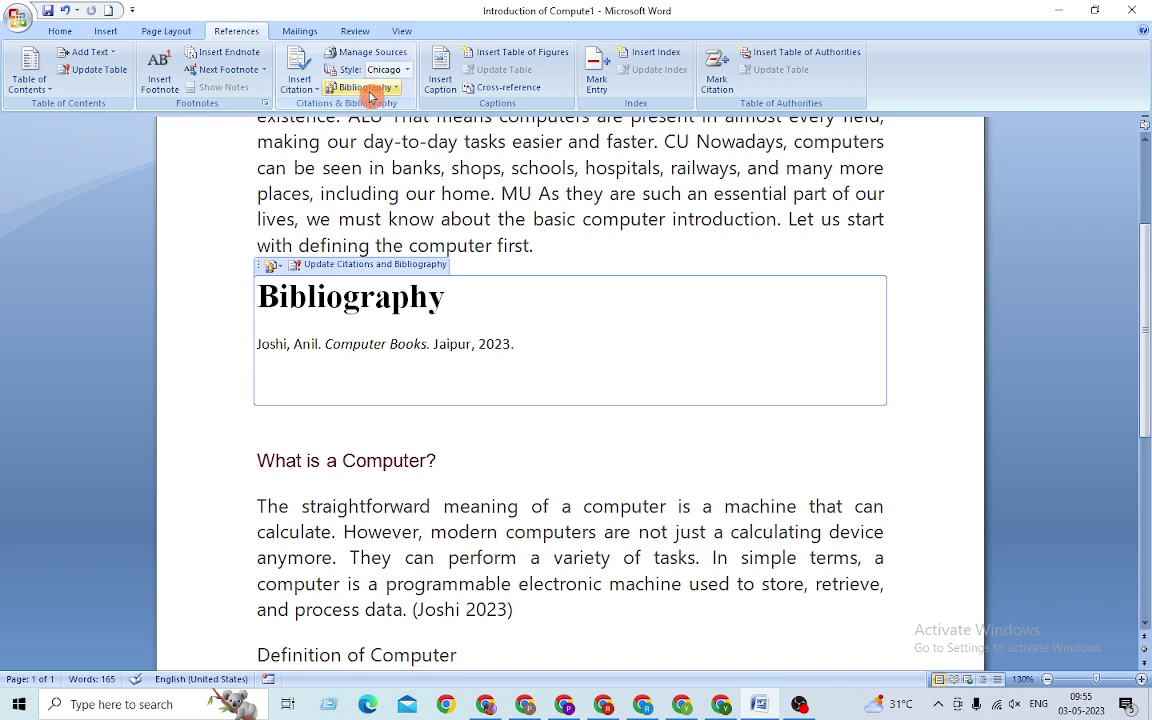
click(407, 70)
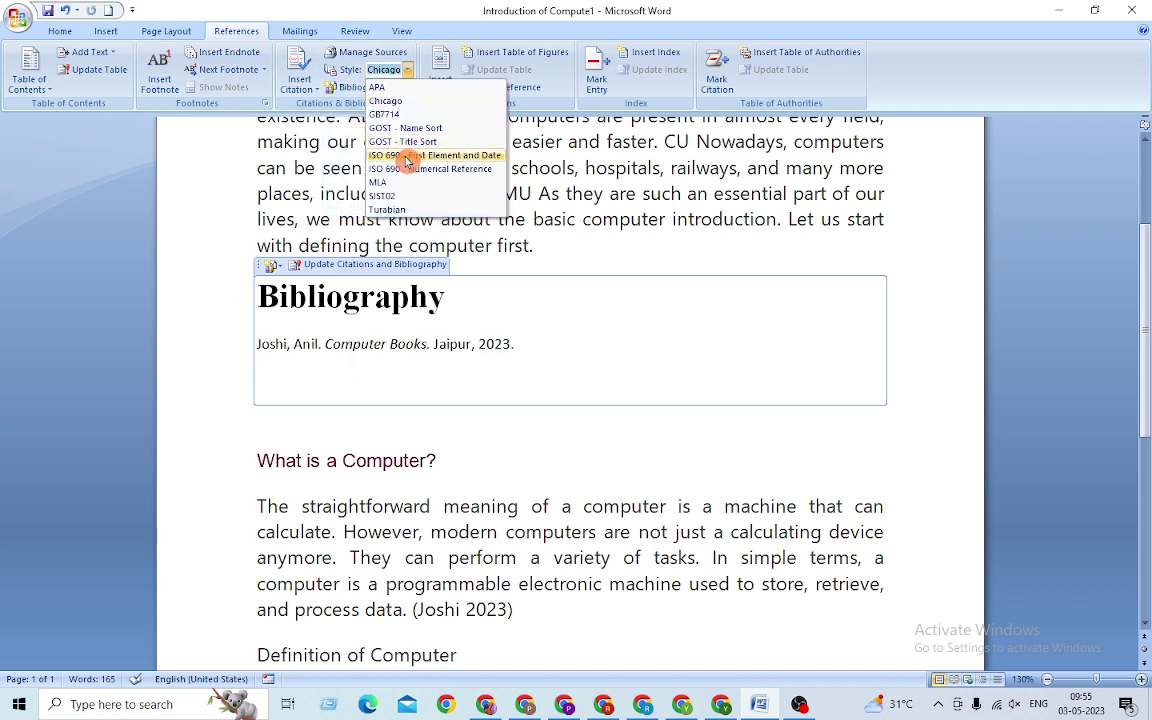
click(390, 155)
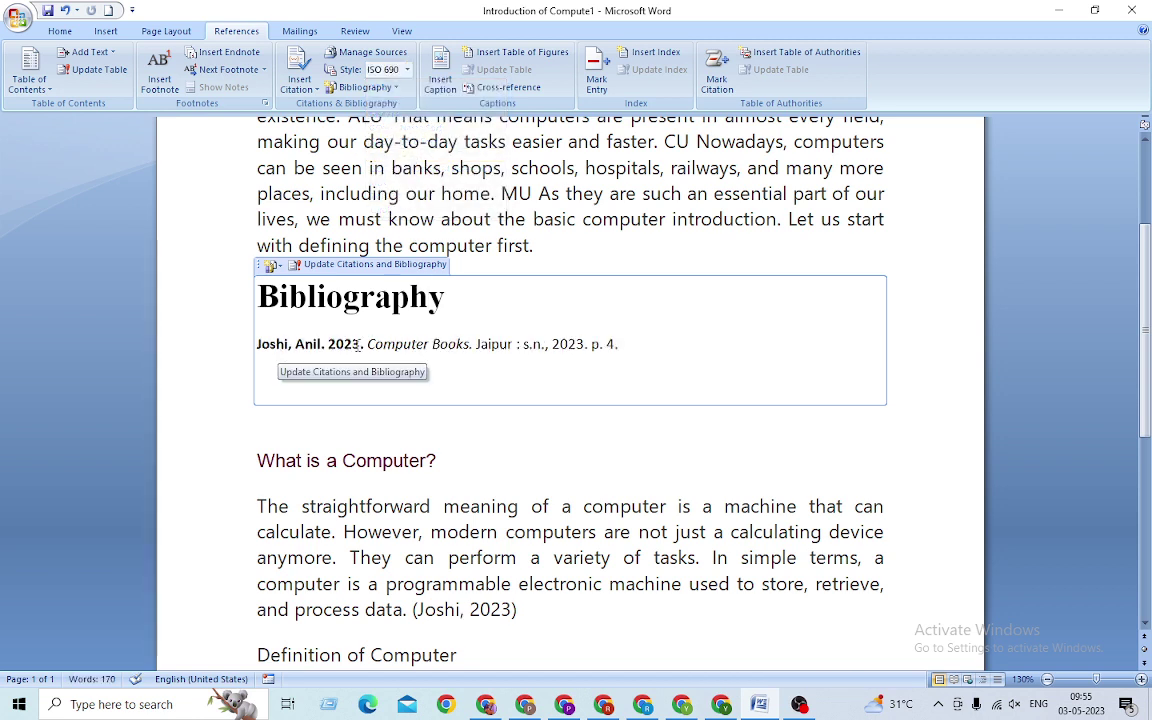
click(407, 70)
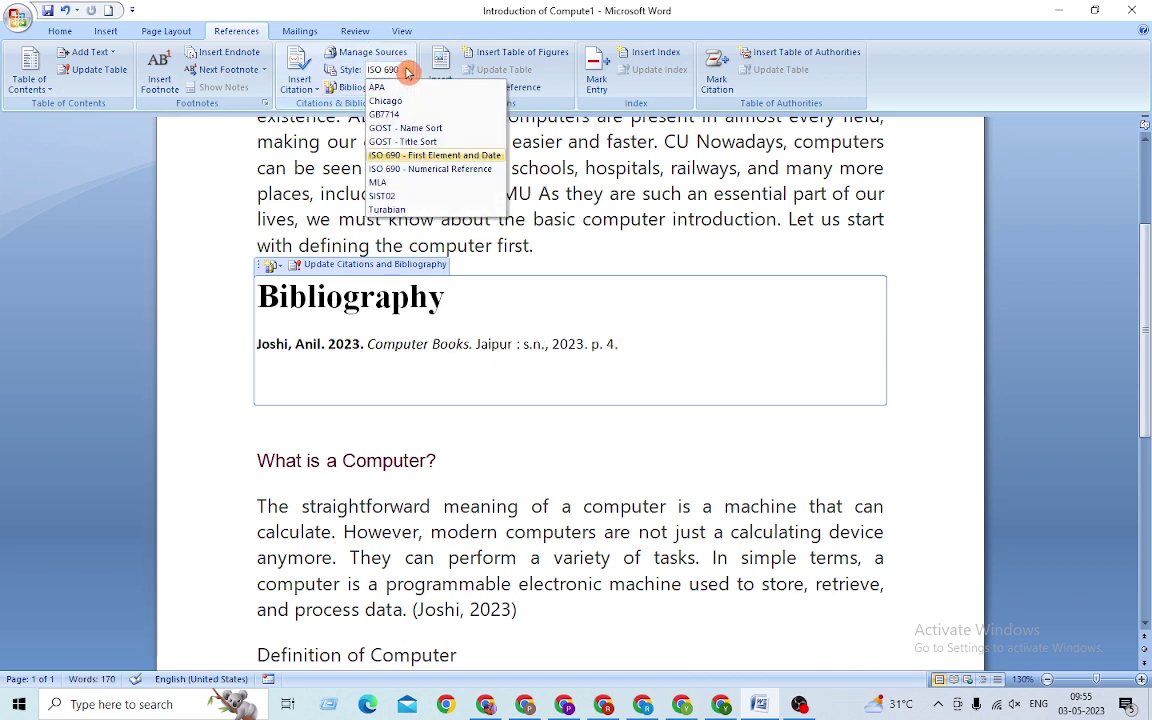
click(380, 182)
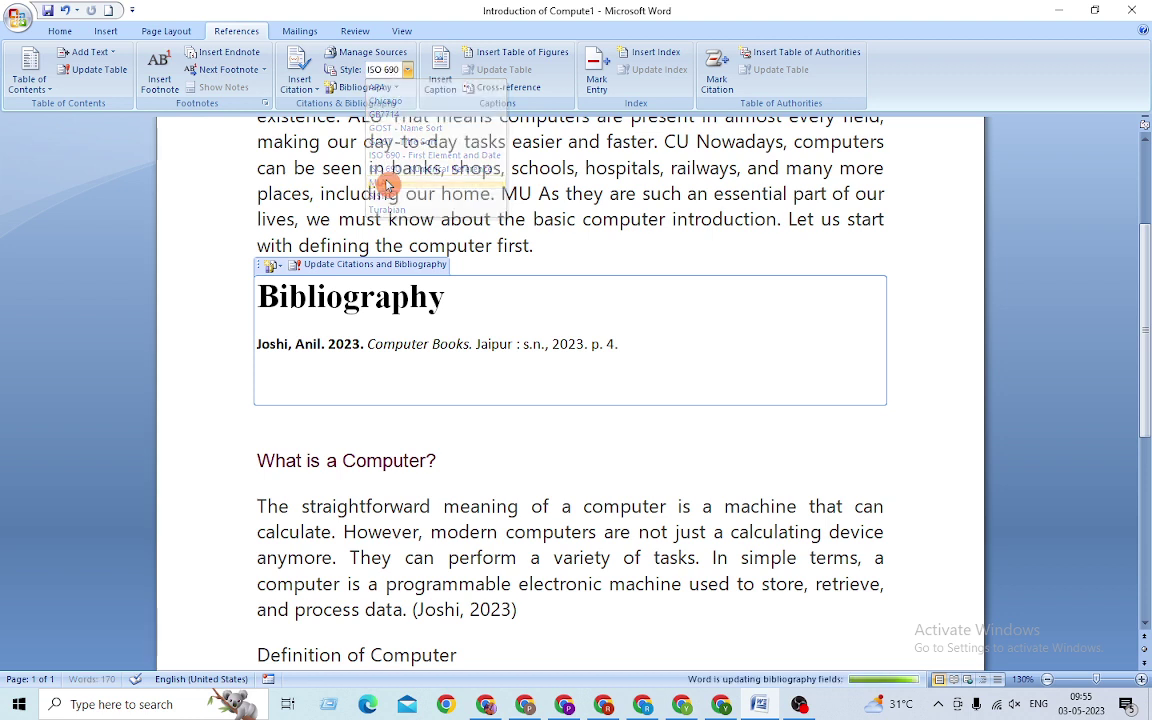
click(432, 296)
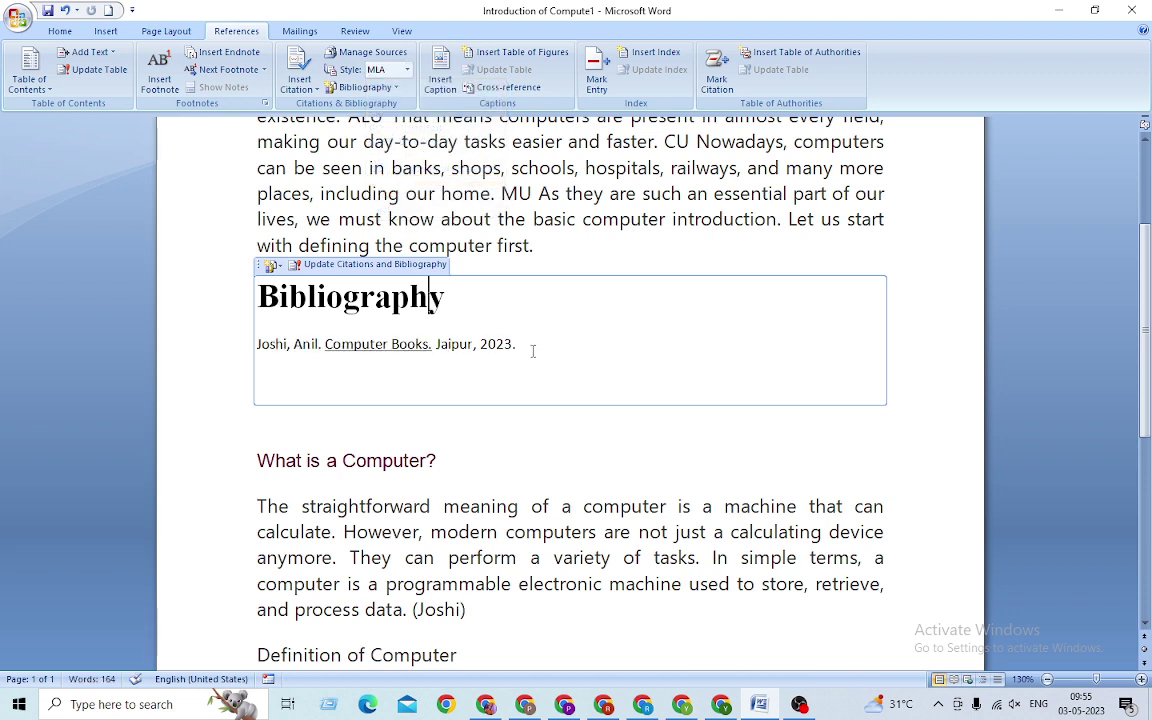
click(405, 69)
click(370, 192)
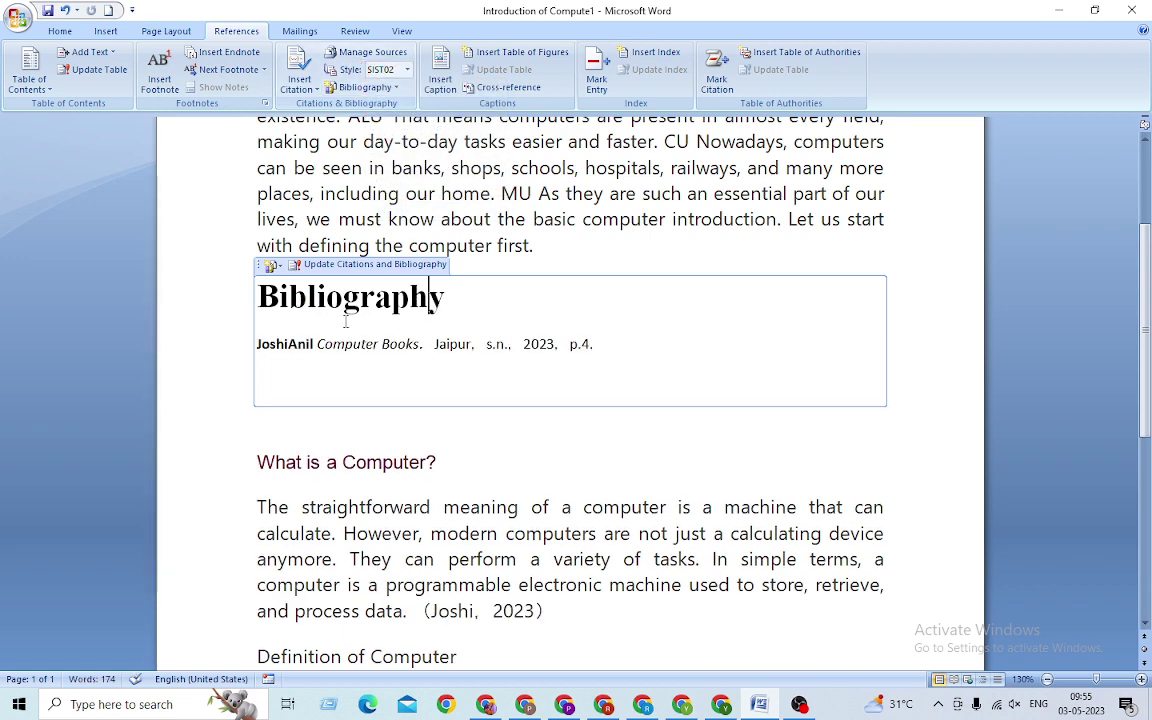
click(363, 57)
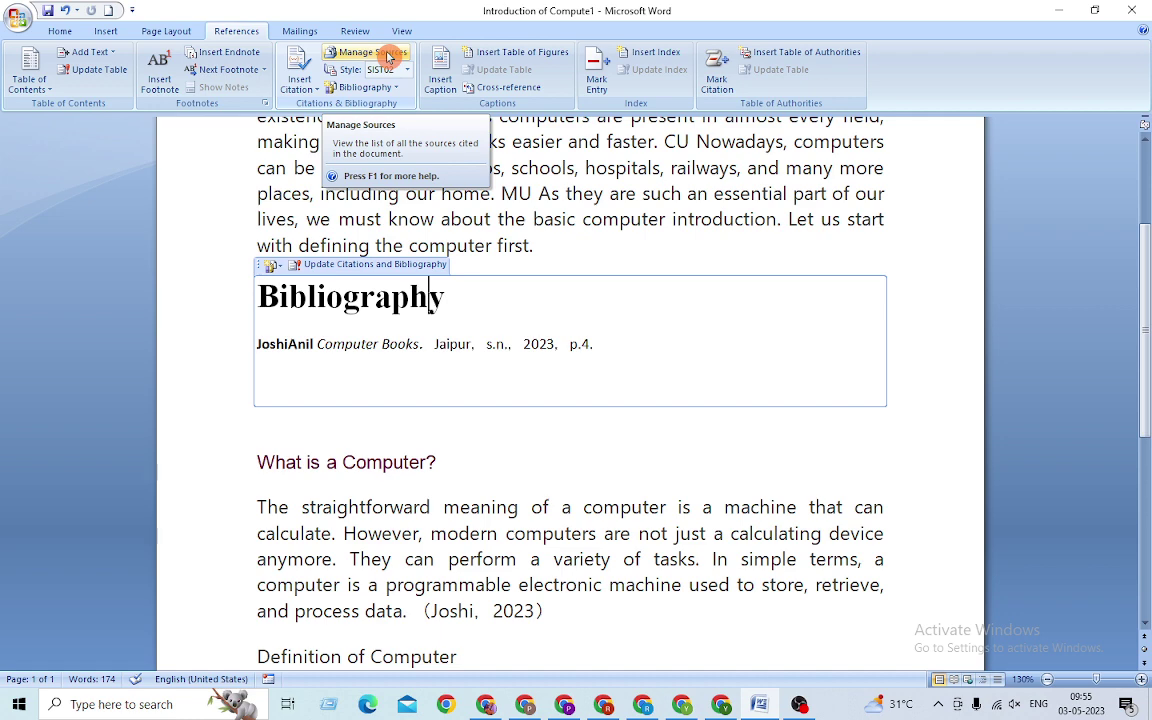
click(388, 55)
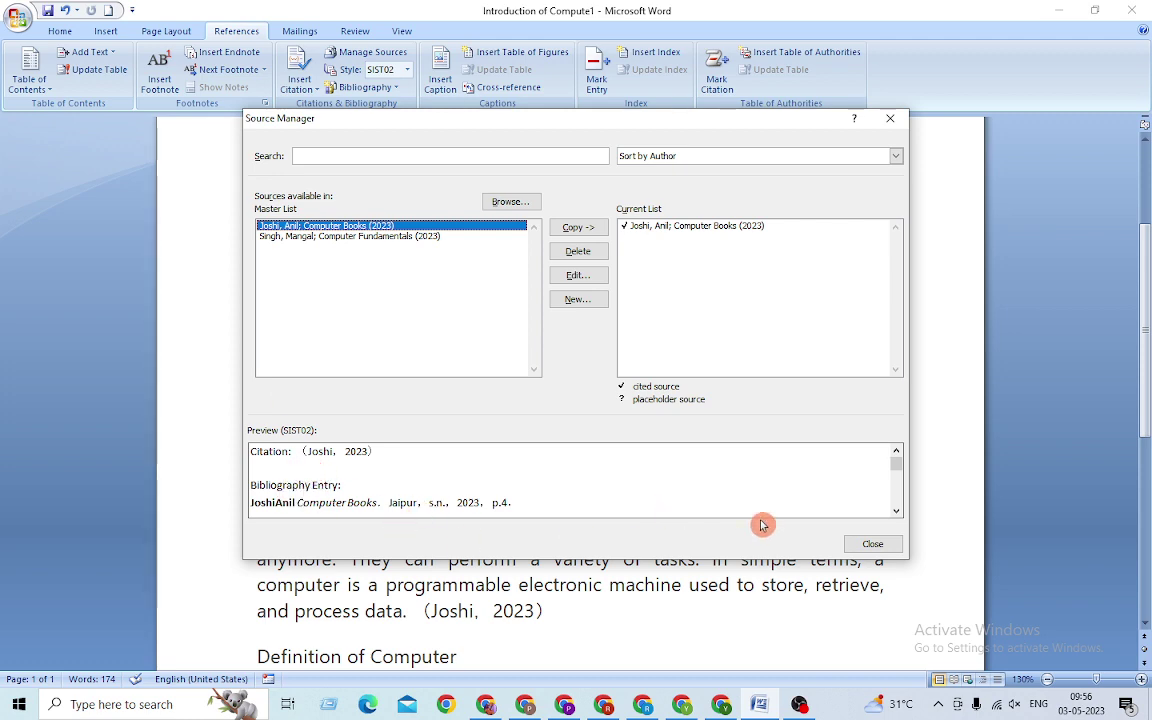
click(880, 544)
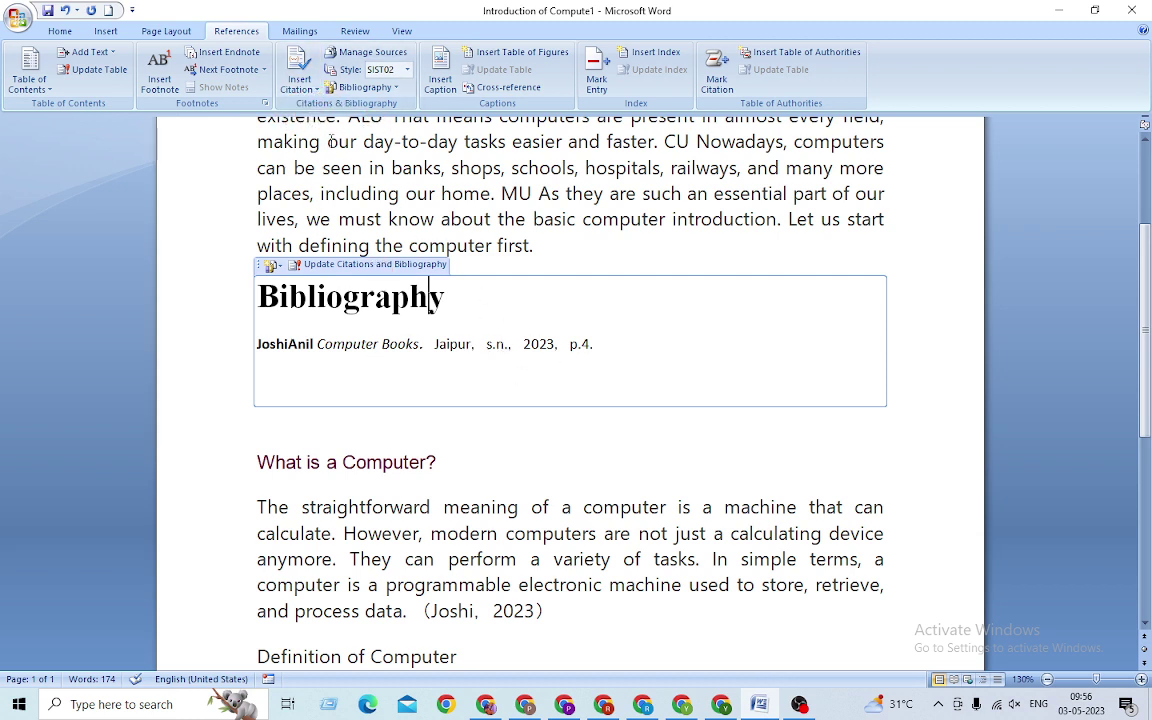
click(552, 251)
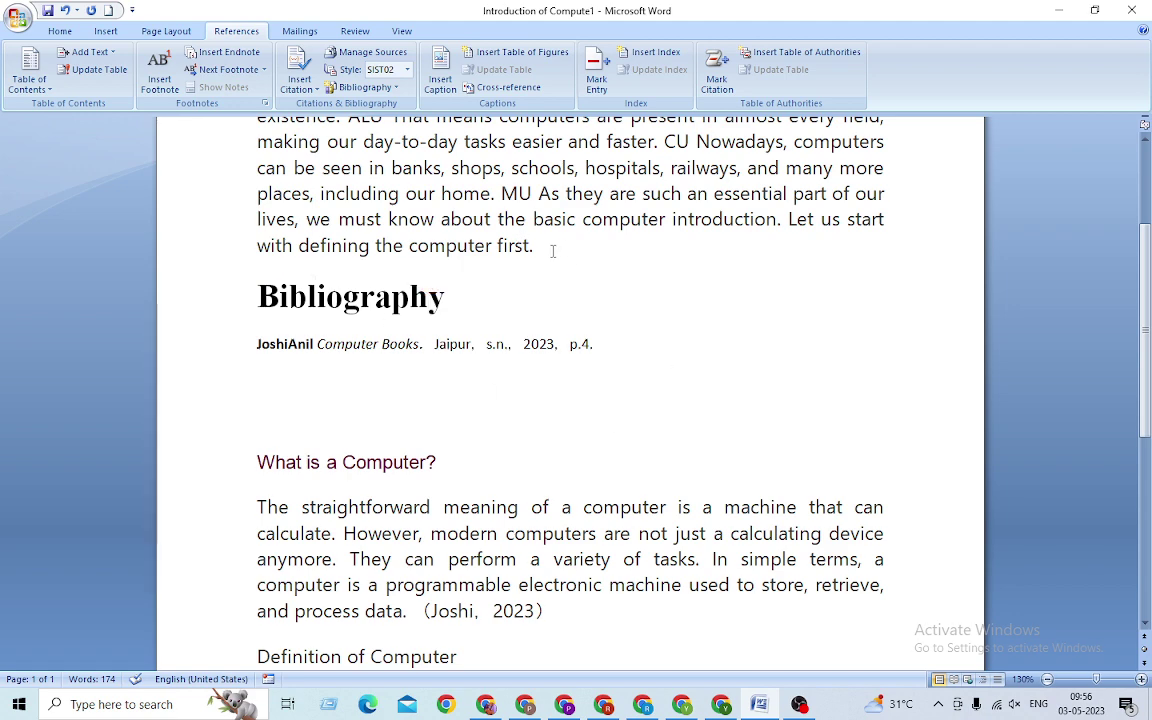
scroll(552, 251, up, 2)
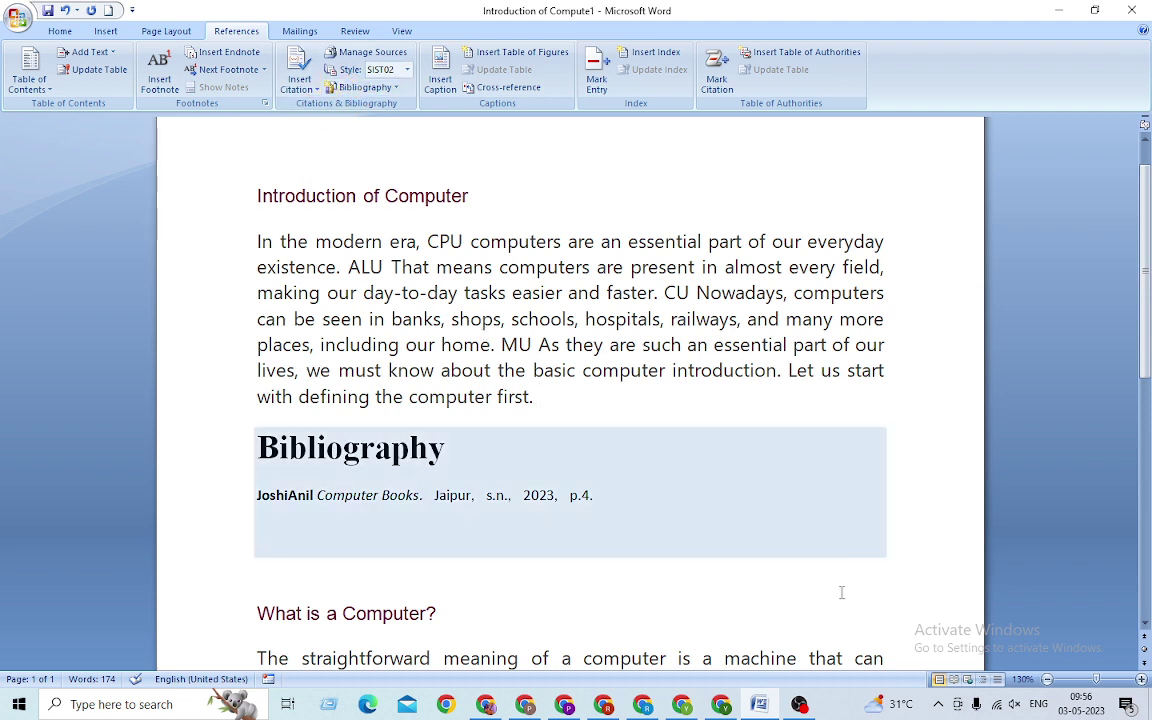
mouse_move(801, 708)
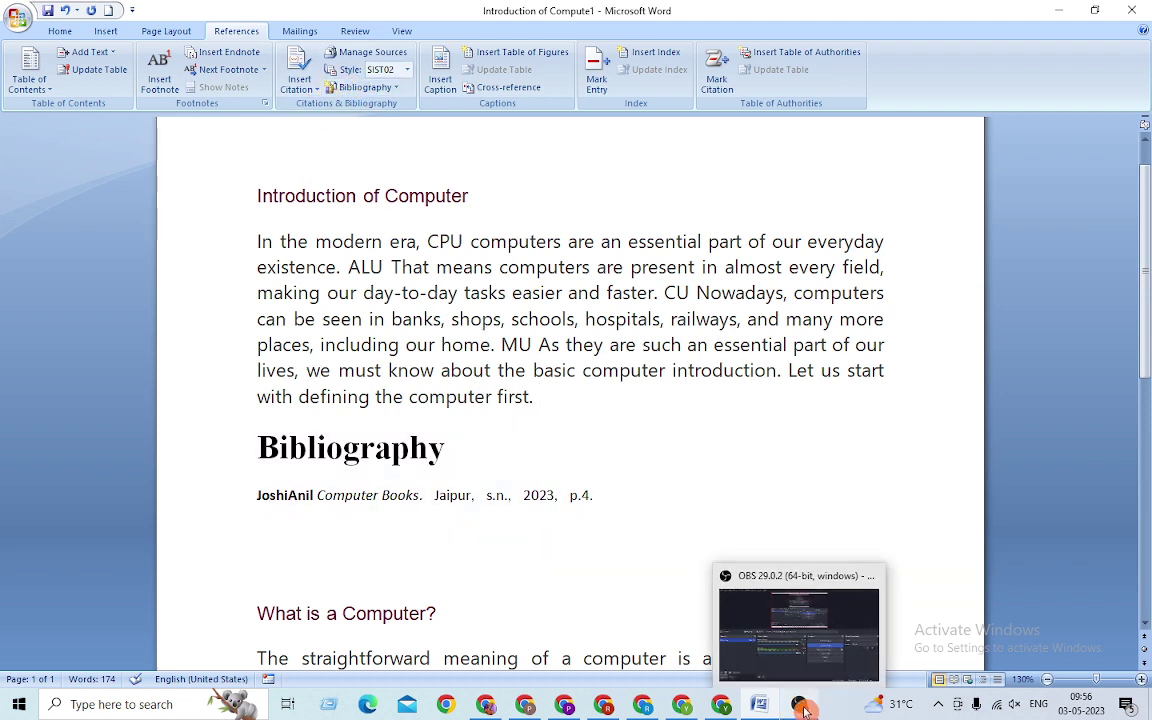